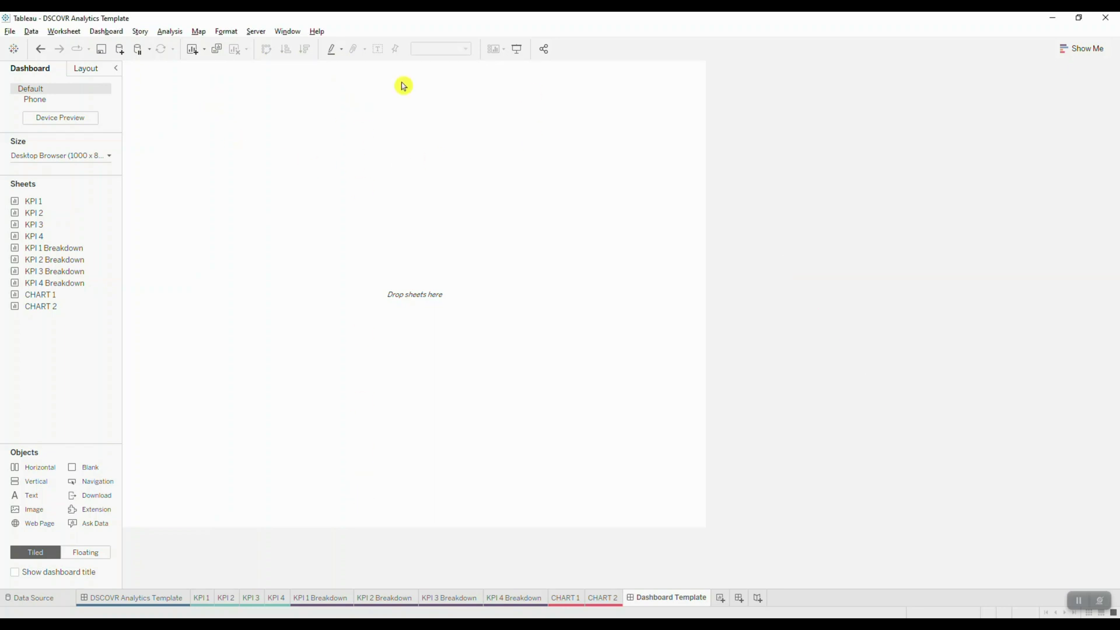
Add a horizontal container with an empty text object in its lower half.
{"action": "left_click_drag", "start_coordinate": [28, 469], "coordinate": [341, 201]}
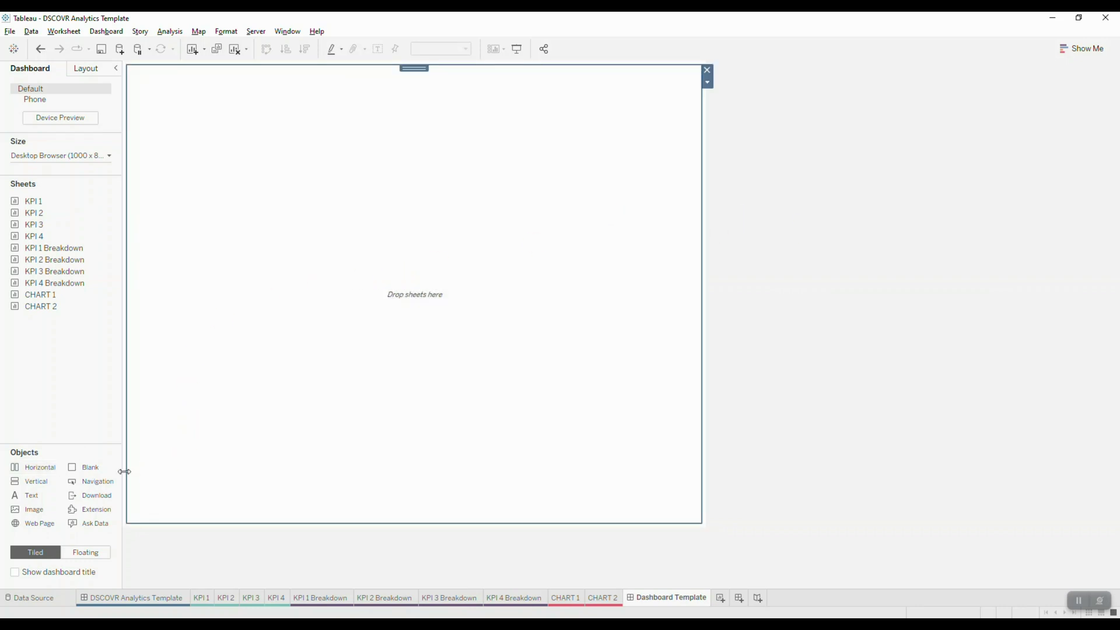
{"action": "left_click_drag", "start_coordinate": [28, 500], "coordinate": [290, 432]}
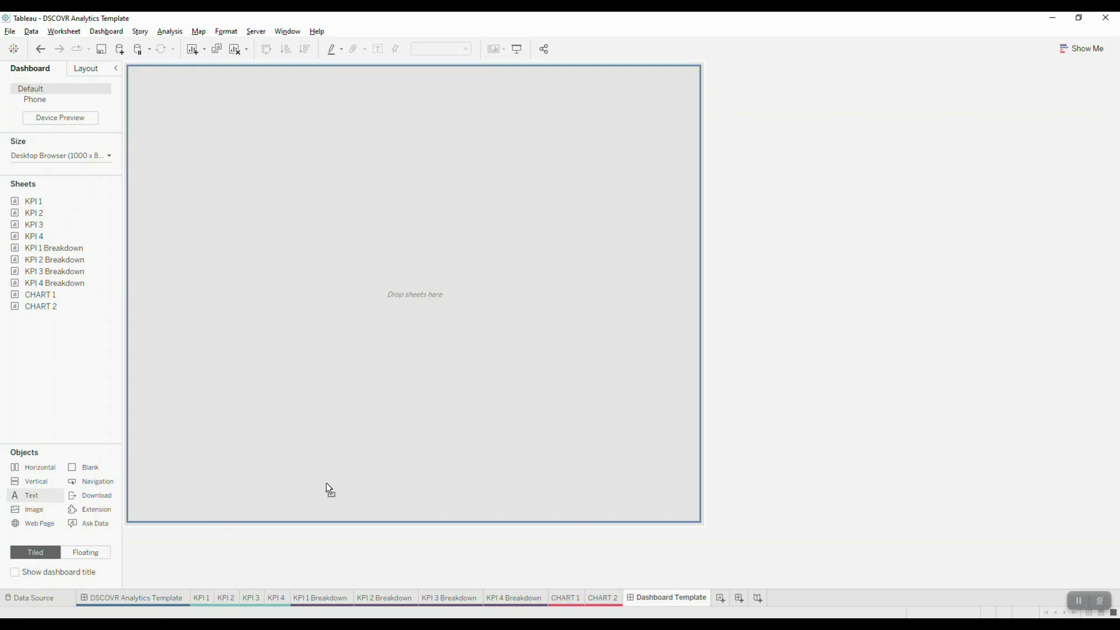
{"action": "left_click_drag", "start_coordinate": [328, 489], "coordinate": [344, 519]}
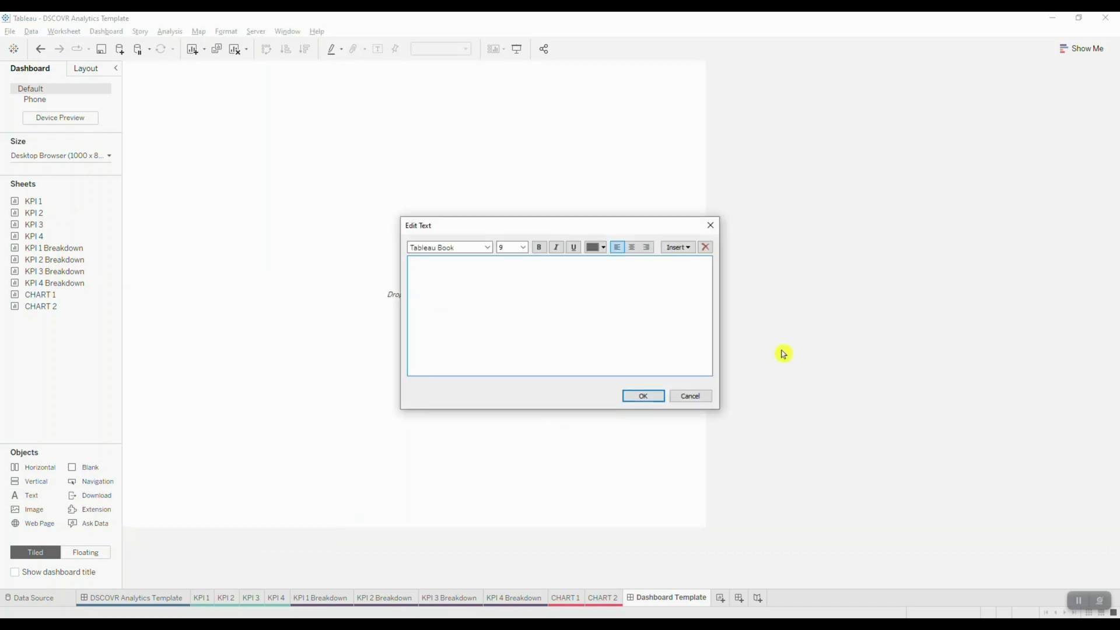
{"action": "left_click", "coordinate": [642, 397]}
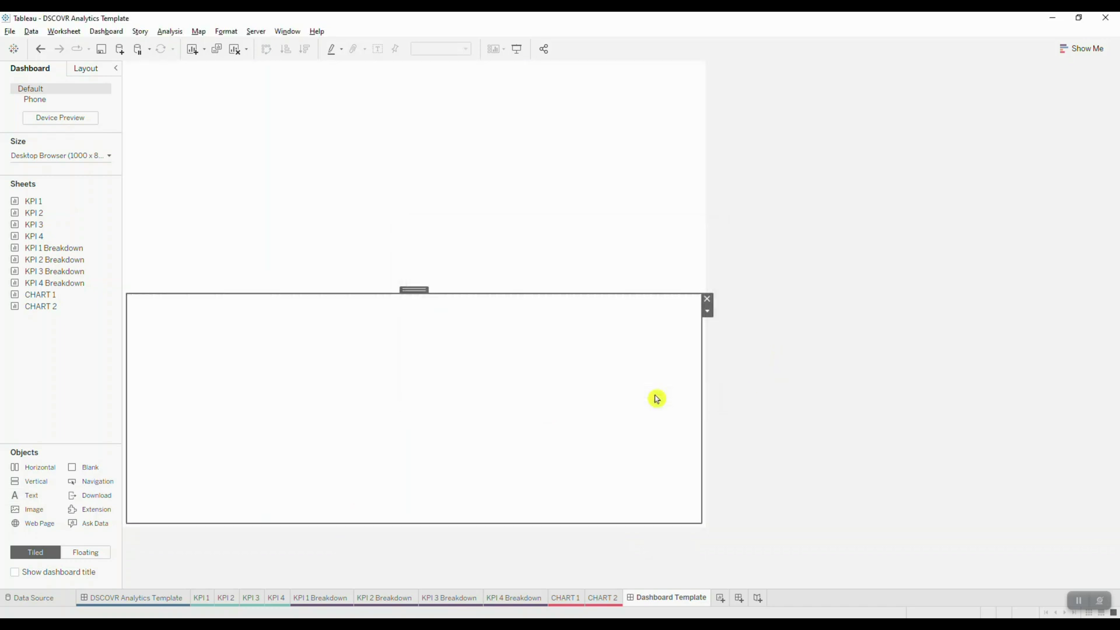
Place the new.jpg logo image in the upper area, fitted and centred.
{"action": "left_click", "coordinate": [409, 205]}
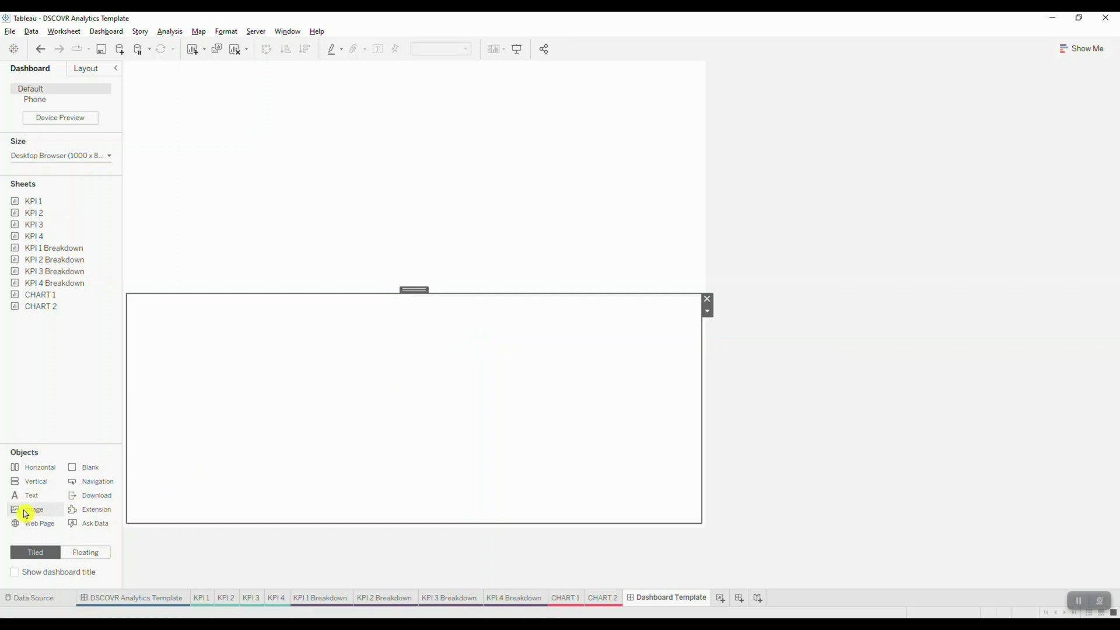
{"action": "mouse_move", "coordinate": [26, 515]}
{"action": "left_mouse_down"}
{"action": "mouse_move", "coordinate": [54, 497]}
{"action": "mouse_move", "coordinate": [261, 199]}
{"action": "mouse_move", "coordinate": [263, 171]}
{"action": "left_mouse_up"}
{"action": "left_click", "coordinate": [646, 247]}
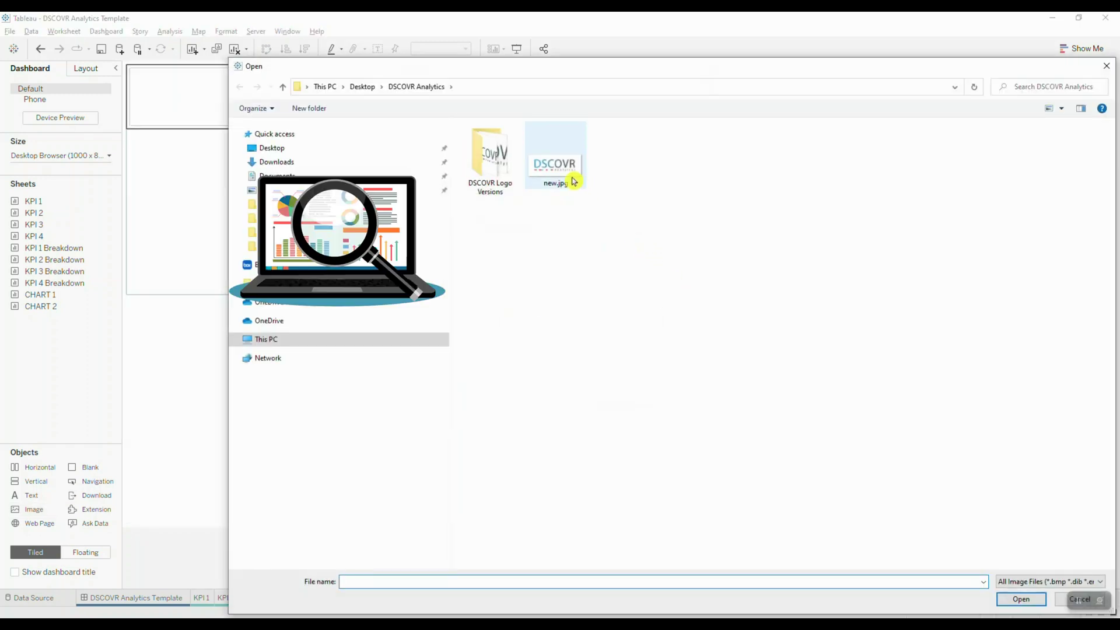
{"action": "left_click", "coordinate": [569, 174]}
{"action": "left_click", "coordinate": [1020, 599]}
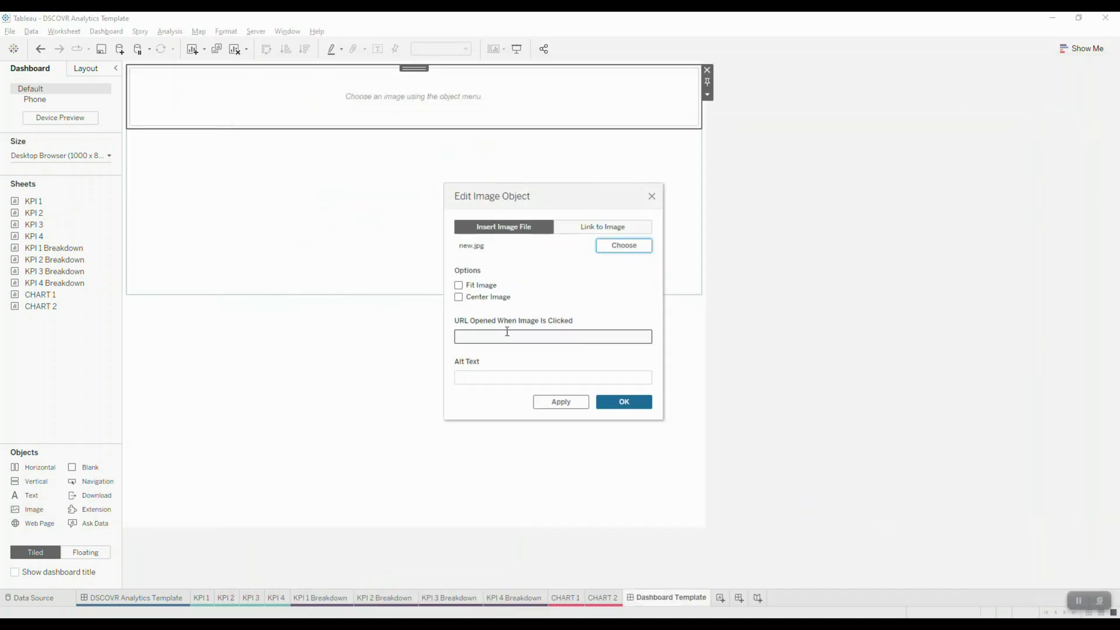
{"action": "left_click", "coordinate": [459, 286]}
{"action": "left_click", "coordinate": [459, 297]}
{"action": "left_click", "coordinate": [622, 402]}
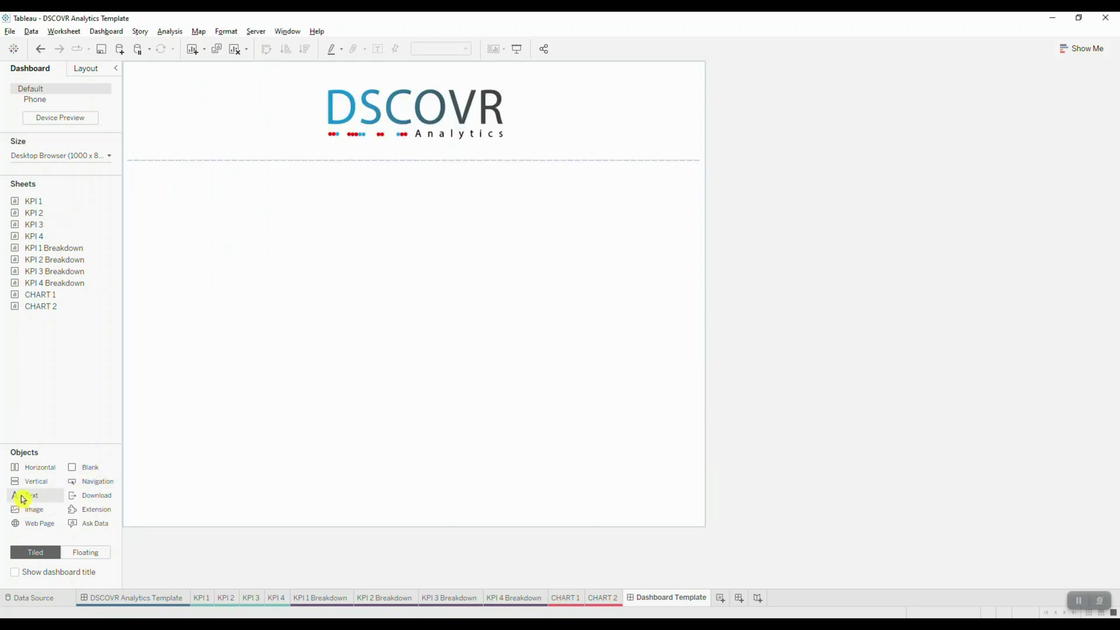
Add 'Dashboard Title' and 'Placeholder for Filters' text objects to the right of the logo.
{"action": "mouse_move", "coordinate": [25, 497]}
{"action": "left_mouse_down"}
{"action": "mouse_move", "coordinate": [401, 170]}
{"action": "mouse_move", "coordinate": [529, 106]}
{"action": "left_mouse_up"}
{"action": "left_click_drag", "start_coordinate": [651, 115], "coordinate": [692, 107]}
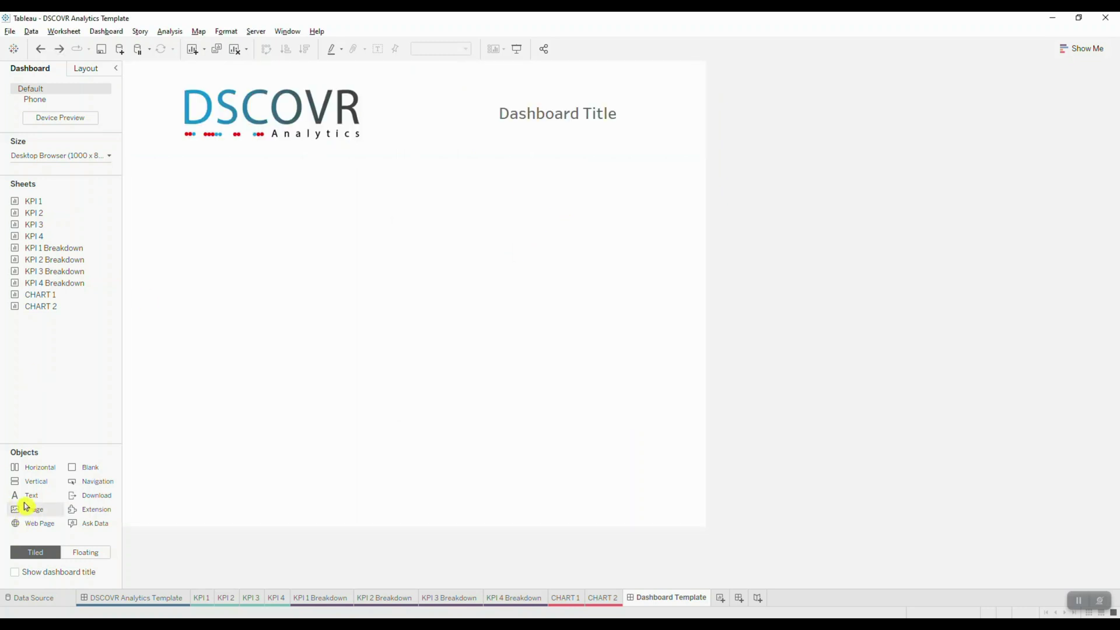
{"action": "left_click_drag", "start_coordinate": [21, 500], "coordinate": [676, 135]}
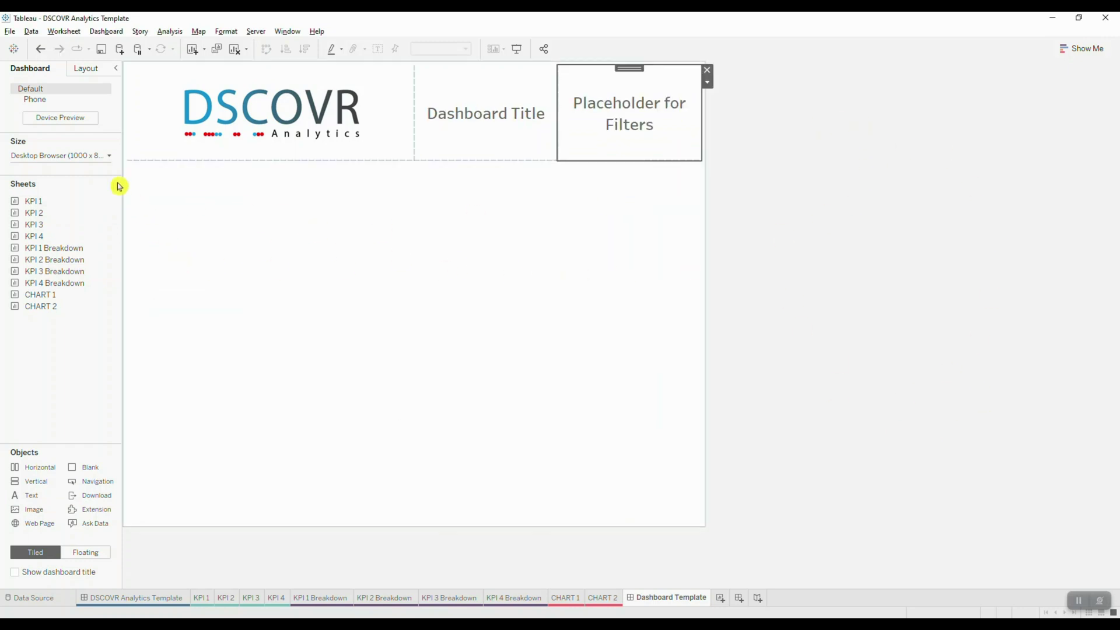
Set a custom dashboard size of 1566 x 868 px.
{"action": "left_click", "coordinate": [109, 155]}
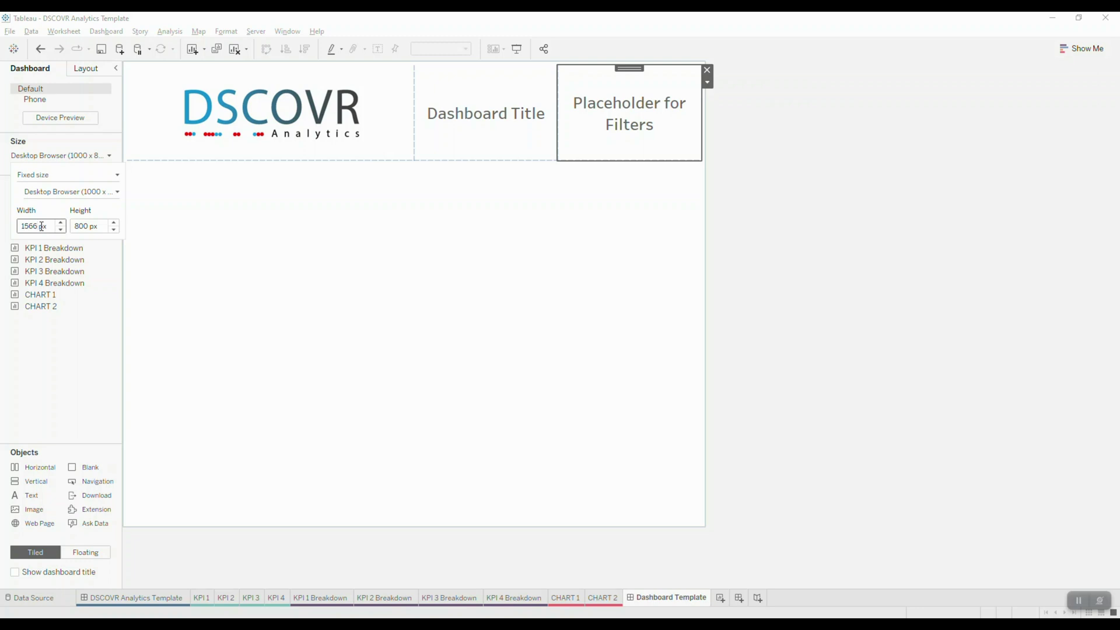
{"action": "left_click", "coordinate": [88, 228]}
{"action": "key", "text": "BackSpace"}
{"action": "key", "text": "BackSpace"}
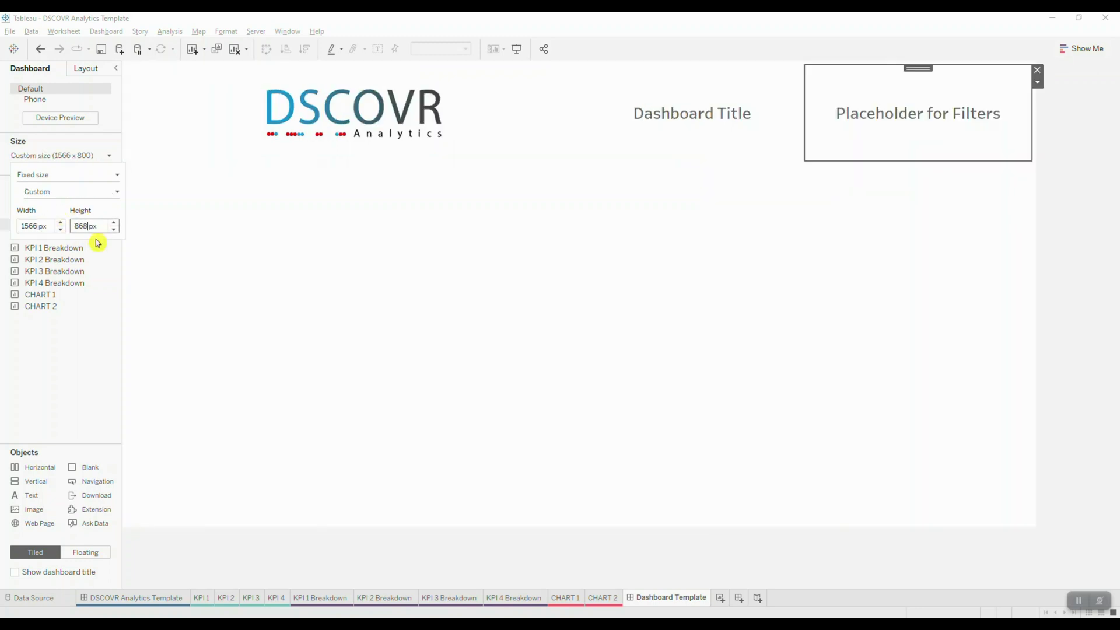
{"action": "type", "text": "68"}
{"action": "key", "text": "Return"}
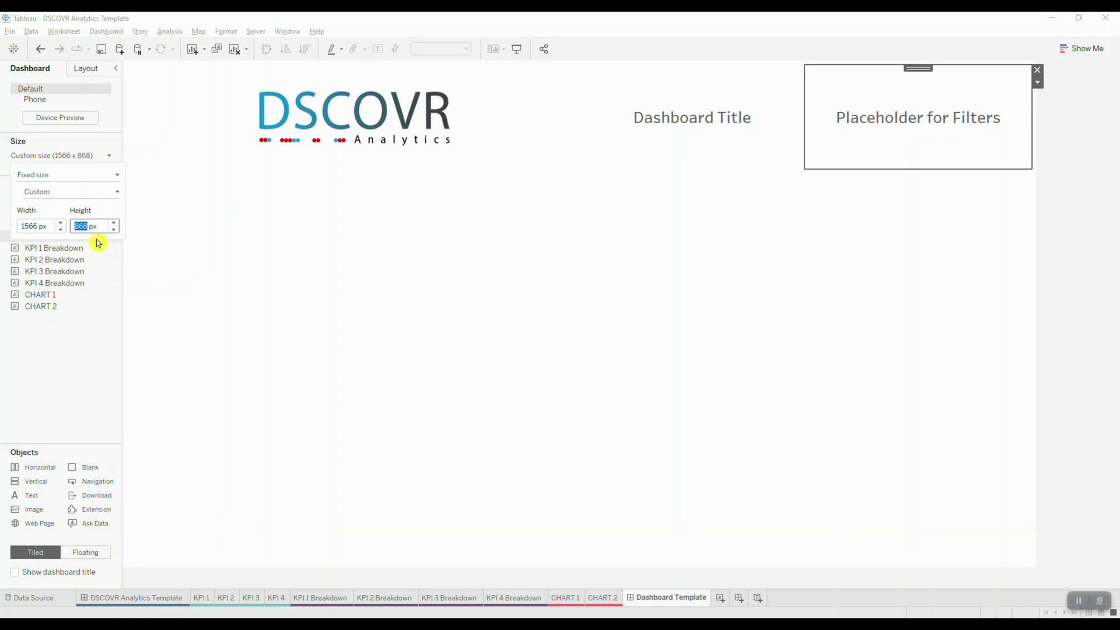
Narrow the logo tile and widen the title and filters tiles in the header.
{"action": "left_click", "coordinate": [529, 100]}
{"action": "left_click_drag", "start_coordinate": [577, 96], "coordinate": [362, 99]}
{"action": "left_click_drag", "start_coordinate": [799, 98], "coordinate": [700, 93]}
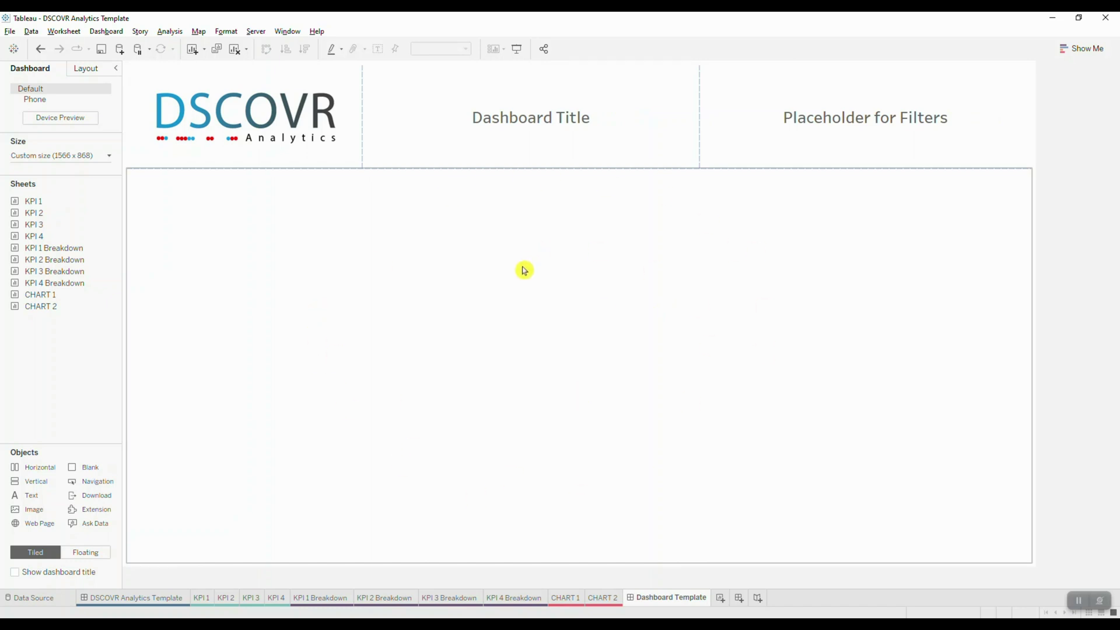
Fill the area below the header with blue #3e6b84 sampled from the DSCOVR logo.
{"action": "left_click", "coordinate": [524, 270]}
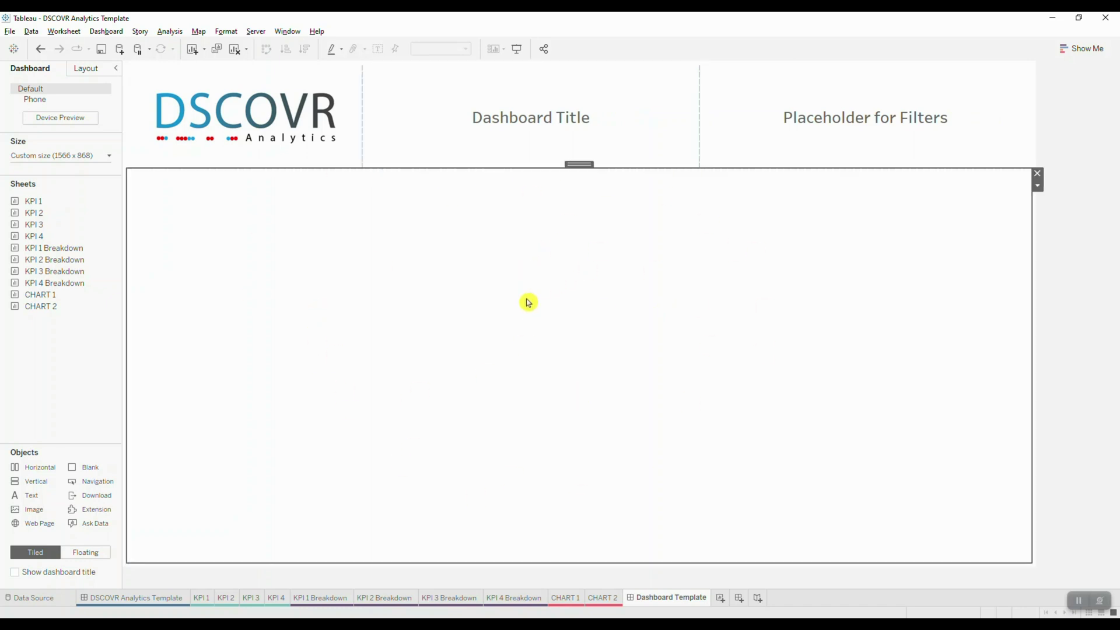
{"action": "left_click", "coordinate": [92, 69]}
{"action": "left_click", "coordinate": [67, 274]}
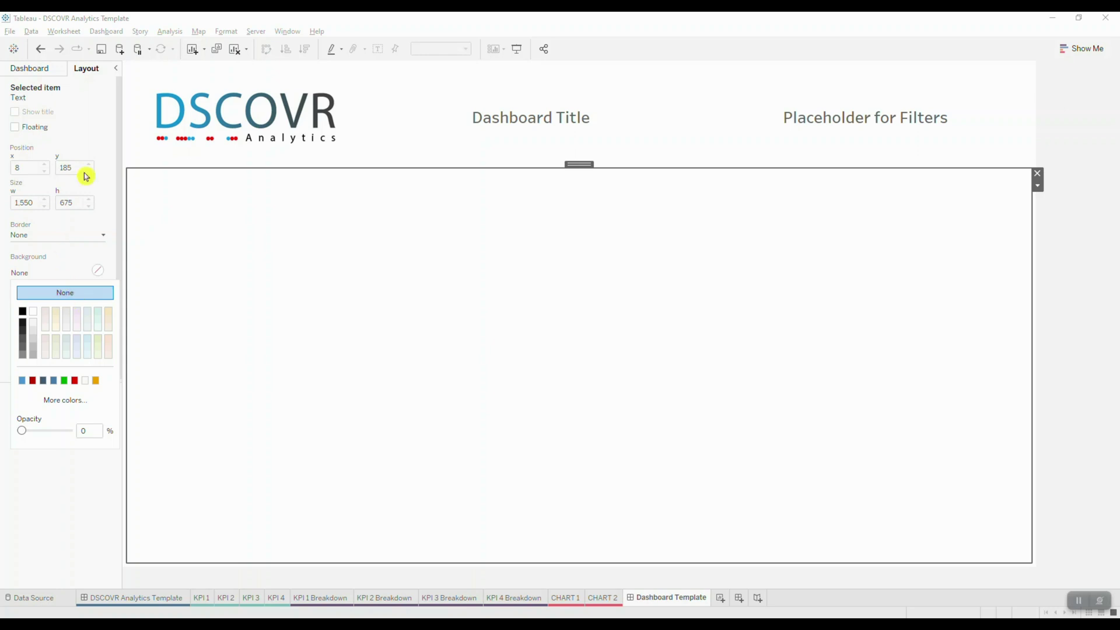
{"action": "left_click", "coordinate": [53, 402]}
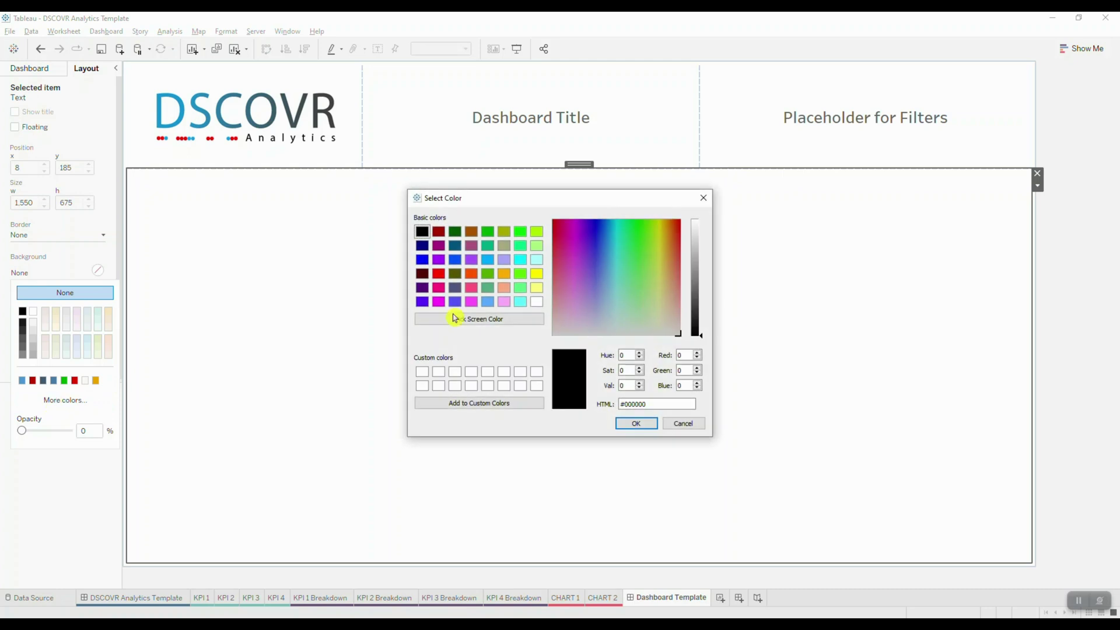
{"action": "left_click", "coordinate": [492, 322]}
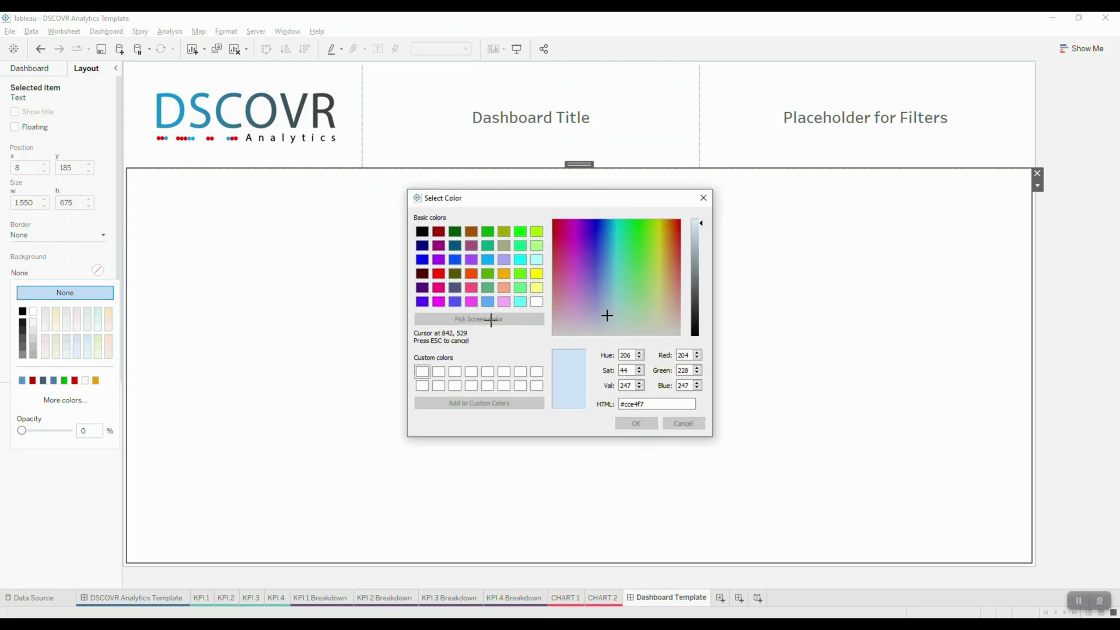
{"action": "left_click", "coordinate": [250, 109]}
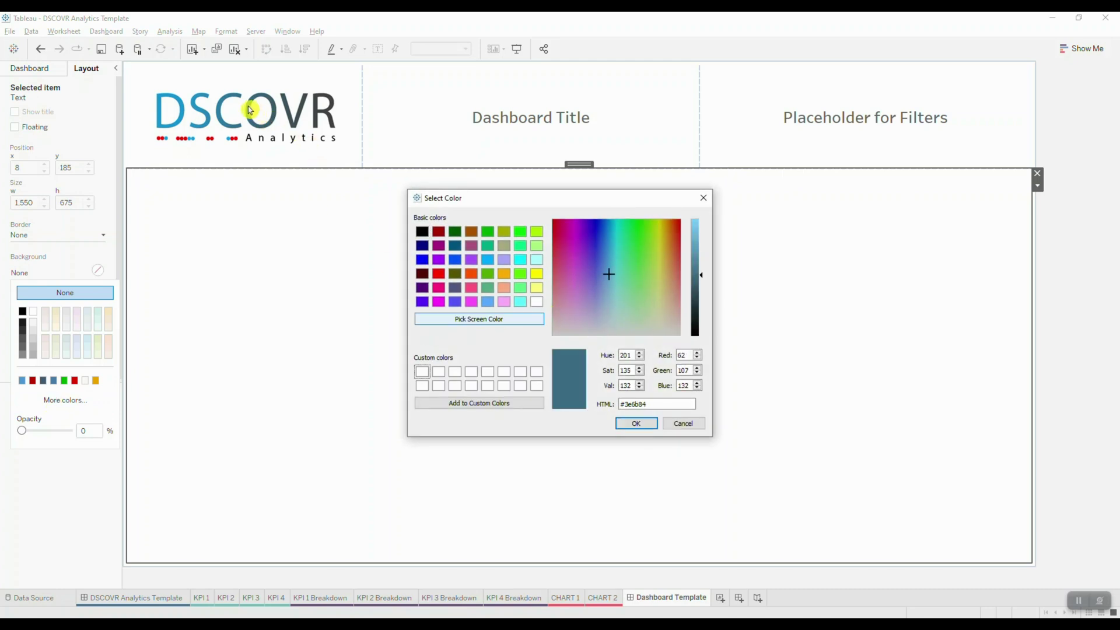
{"action": "left_click", "coordinate": [632, 424]}
{"action": "left_click", "coordinate": [36, 74]}
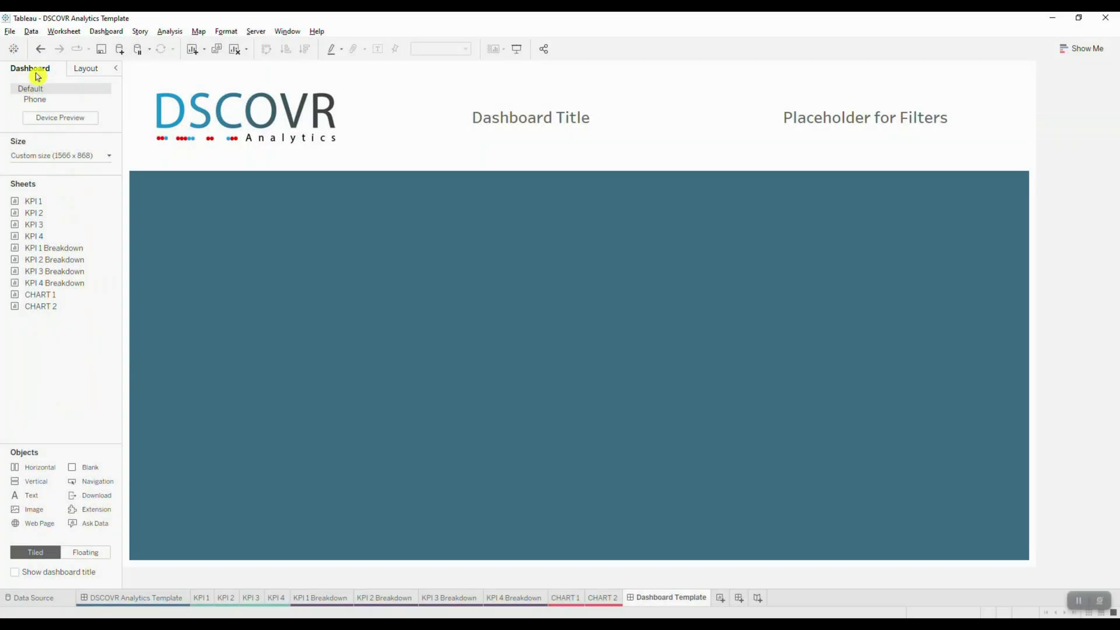
Add a floating text box stretched across most of the blue area.
{"action": "left_click", "coordinate": [92, 555]}
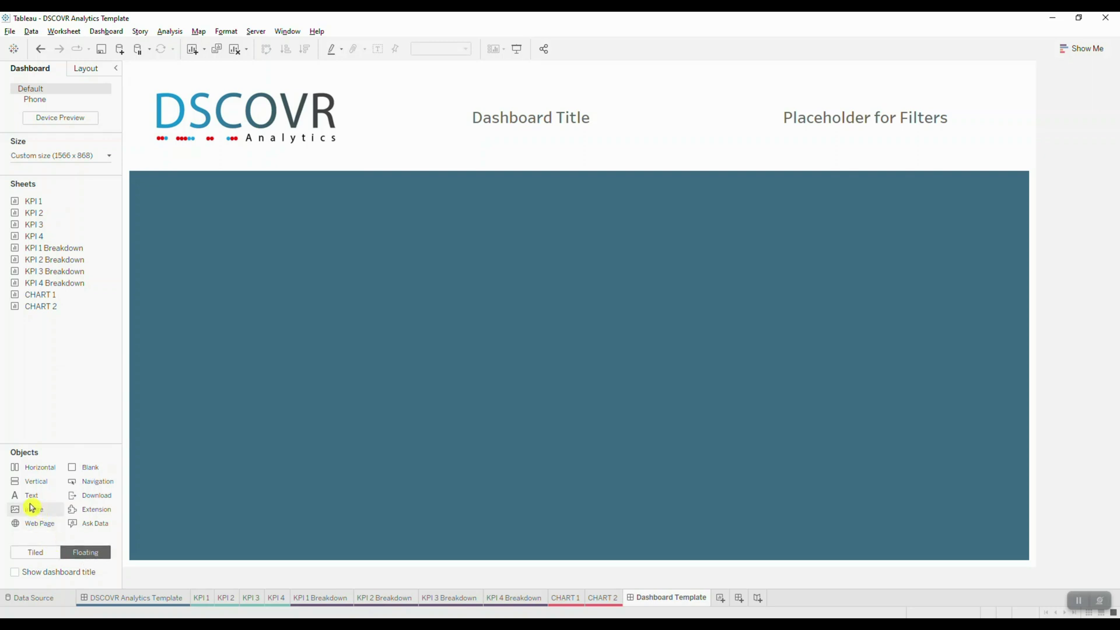
{"action": "left_click_drag", "start_coordinate": [27, 496], "coordinate": [148, 200]}
{"action": "left_click", "coordinate": [637, 396]}
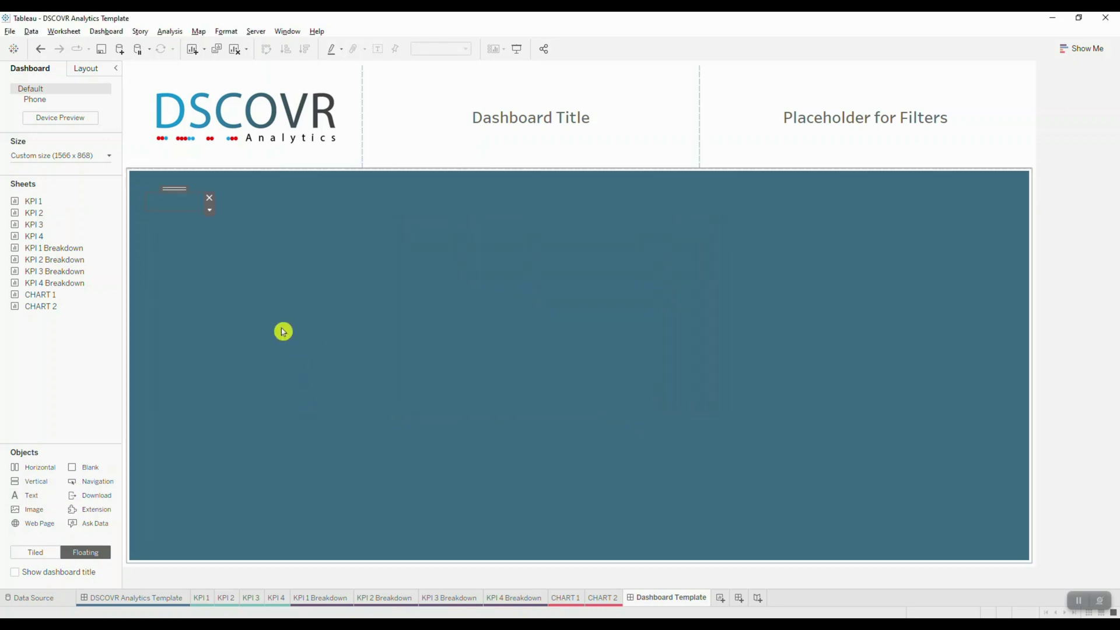
{"action": "left_click_drag", "start_coordinate": [198, 208], "coordinate": [1013, 537]}
{"action": "left_click", "coordinate": [581, 190]}
Give the floating text box a white background.
{"action": "left_click", "coordinate": [82, 68]}
{"action": "left_click", "coordinate": [97, 240]}
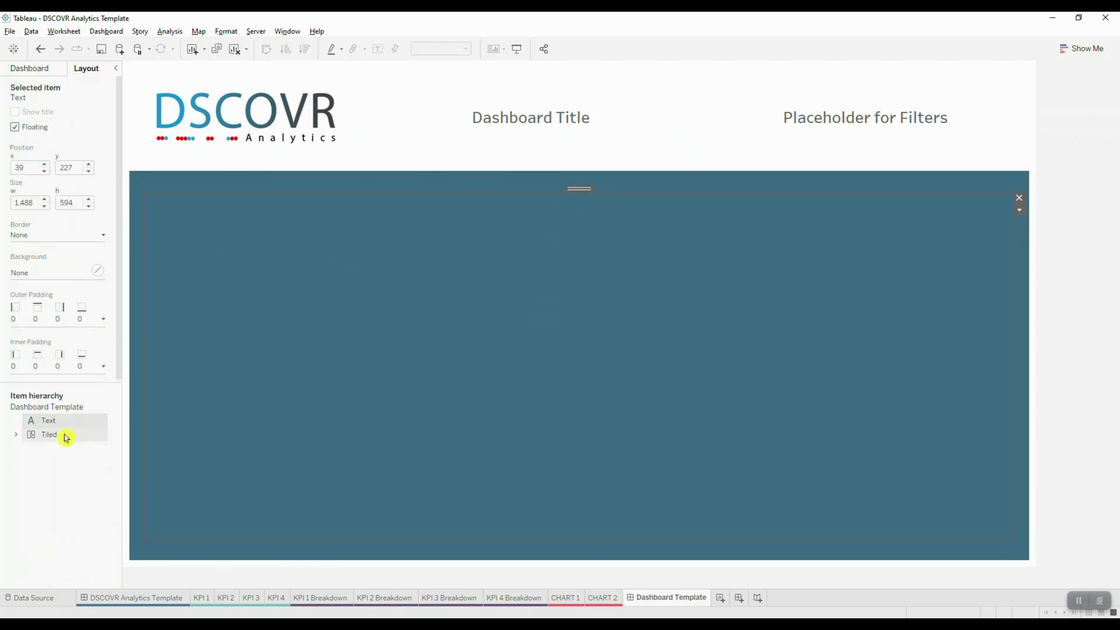
{"action": "left_click", "coordinate": [44, 272]}
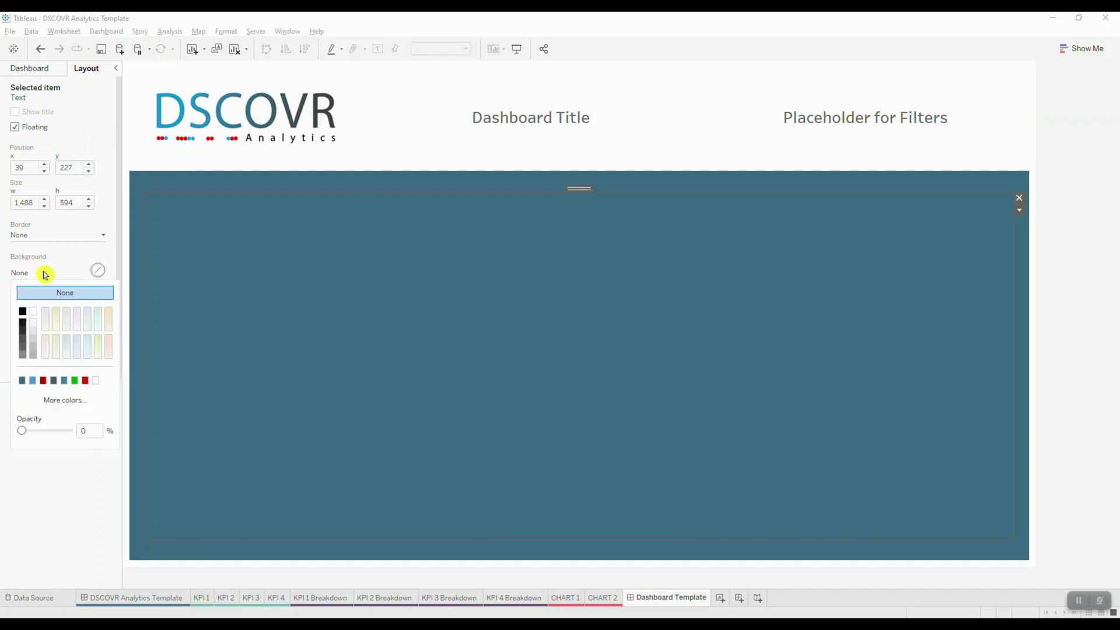
{"action": "left_click", "coordinate": [30, 316]}
{"action": "left_click", "coordinate": [415, 297]}
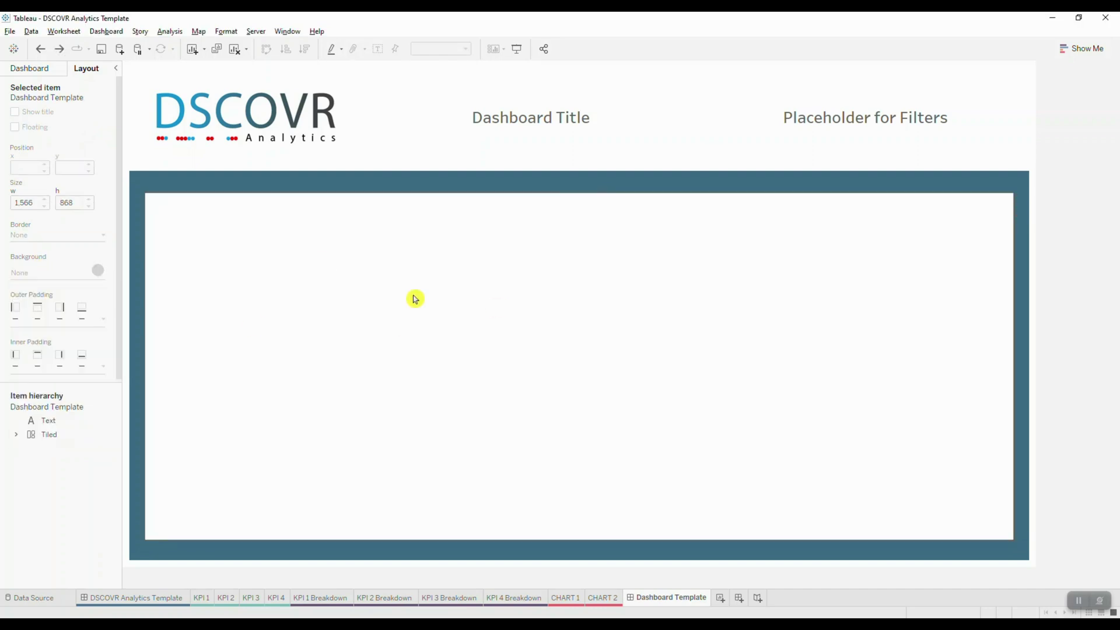
{"action": "left_click", "coordinate": [23, 68]}
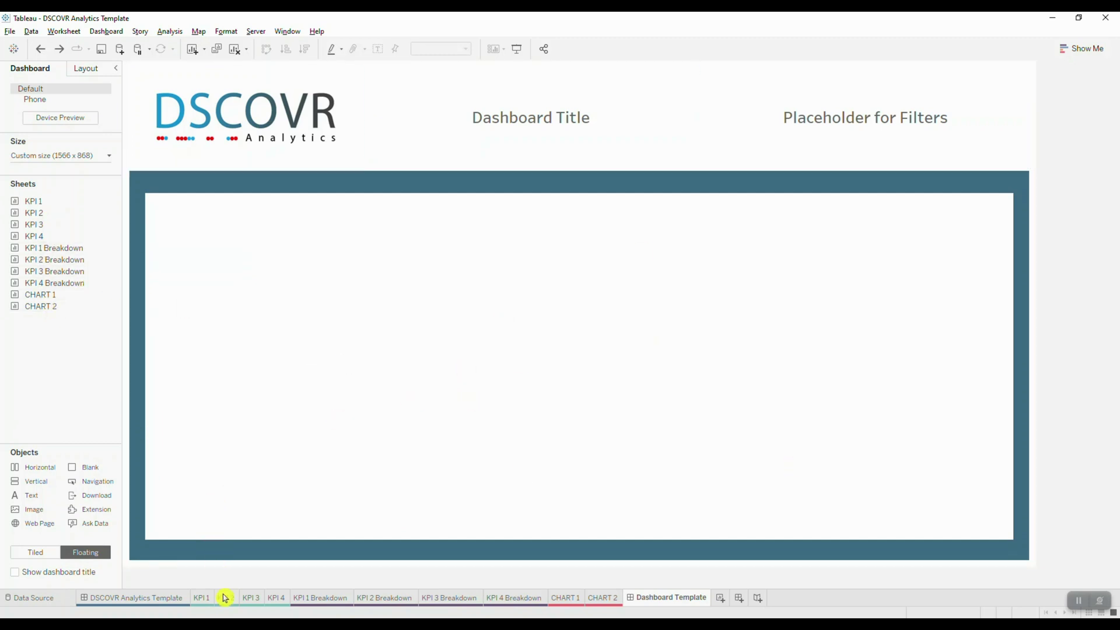
{"action": "left_click", "coordinate": [201, 601]}
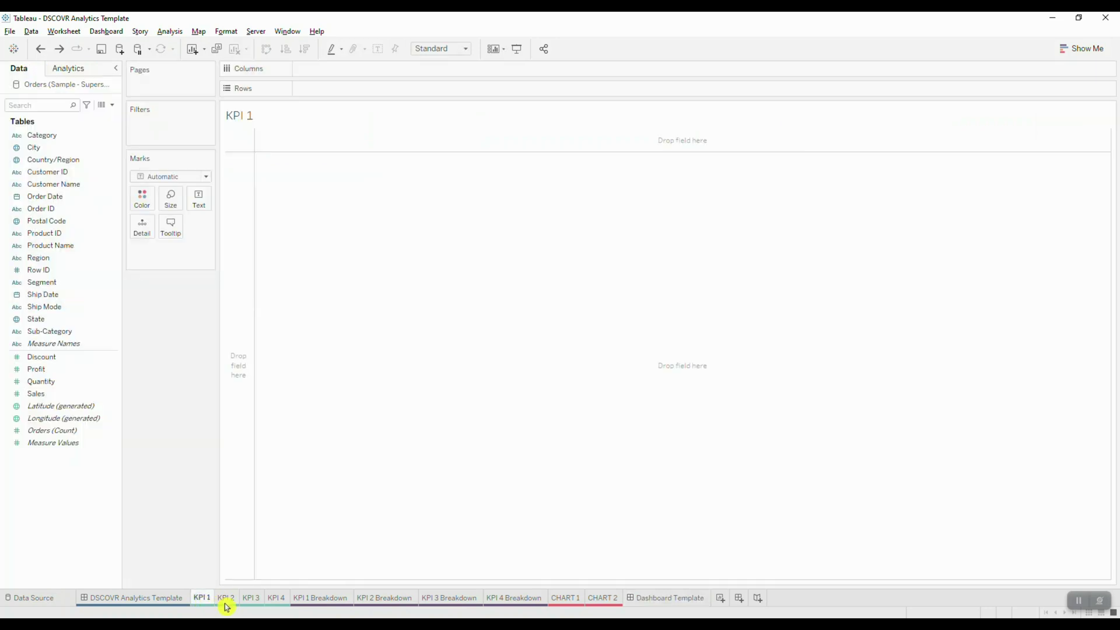
{"action": "left_click", "coordinate": [226, 600]}
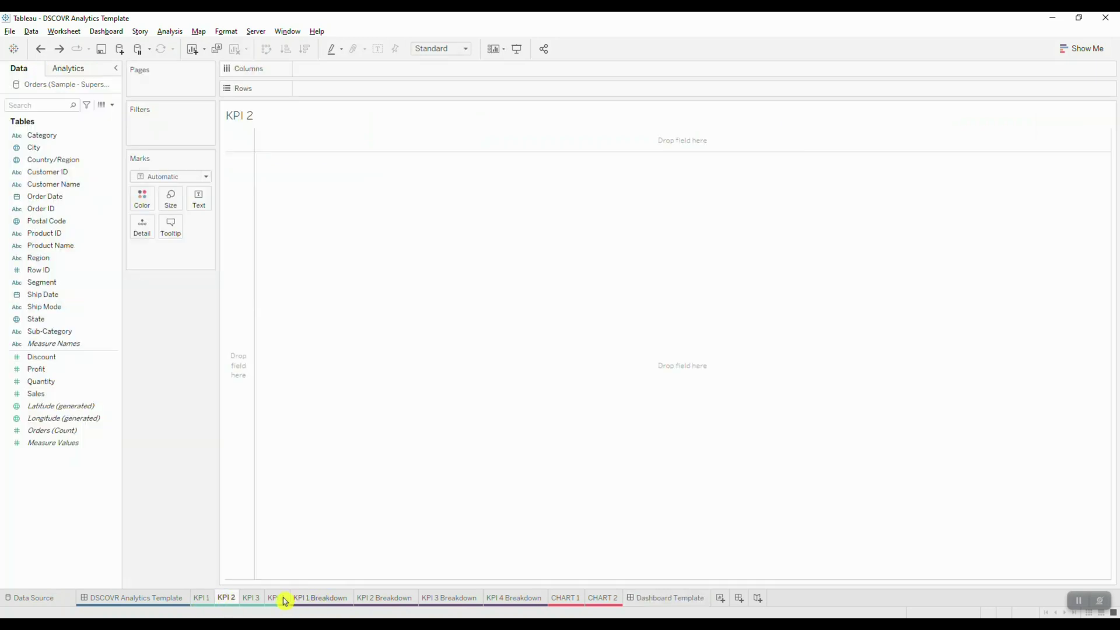
{"action": "left_click", "coordinate": [251, 599]}
{"action": "left_click", "coordinate": [278, 601]}
{"action": "left_click", "coordinate": [322, 600]}
{"action": "left_click", "coordinate": [385, 600]}
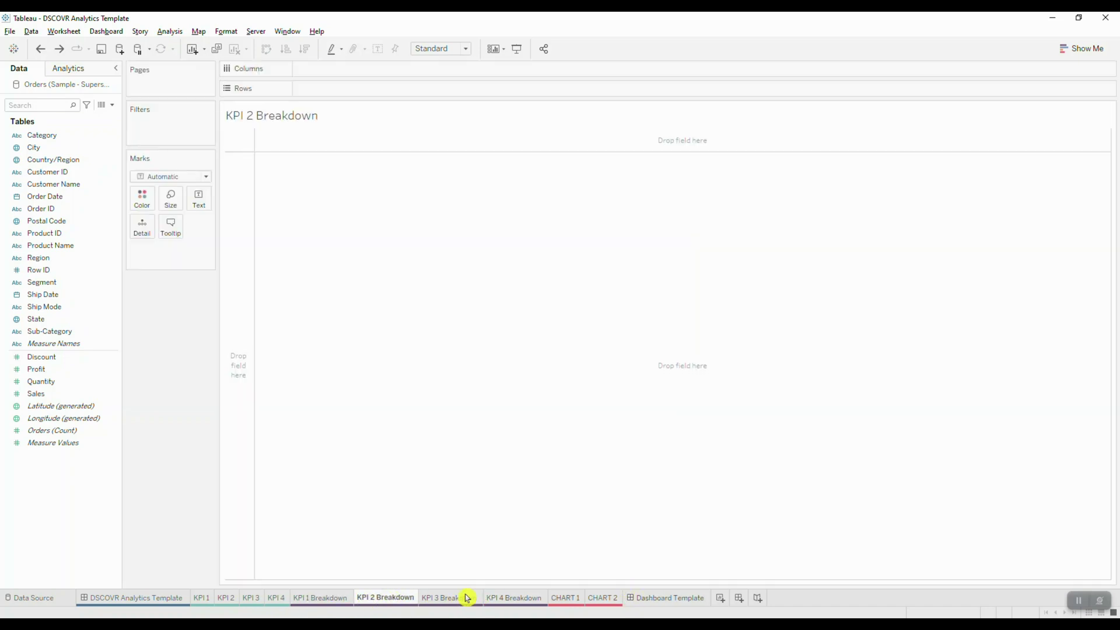
{"action": "left_click", "coordinate": [573, 601]}
{"action": "left_click", "coordinate": [602, 599]}
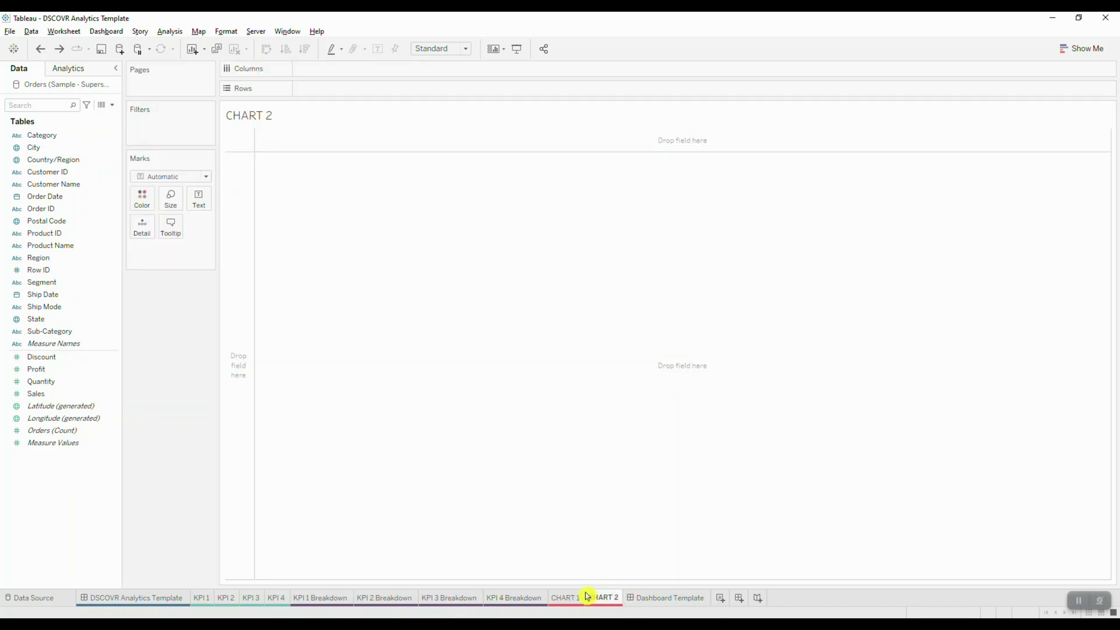
{"action": "left_click", "coordinate": [147, 599]}
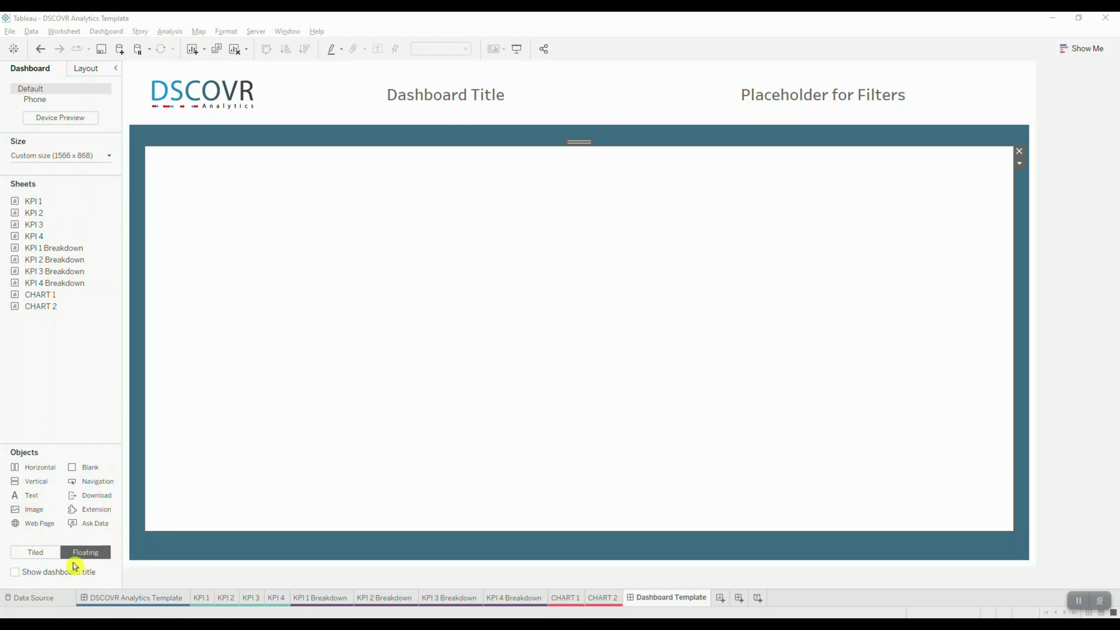
Float the KPI 1 sheet on the dashboard at 311 x 113.
{"action": "left_click_drag", "start_coordinate": [35, 203], "coordinate": [344, 179]}
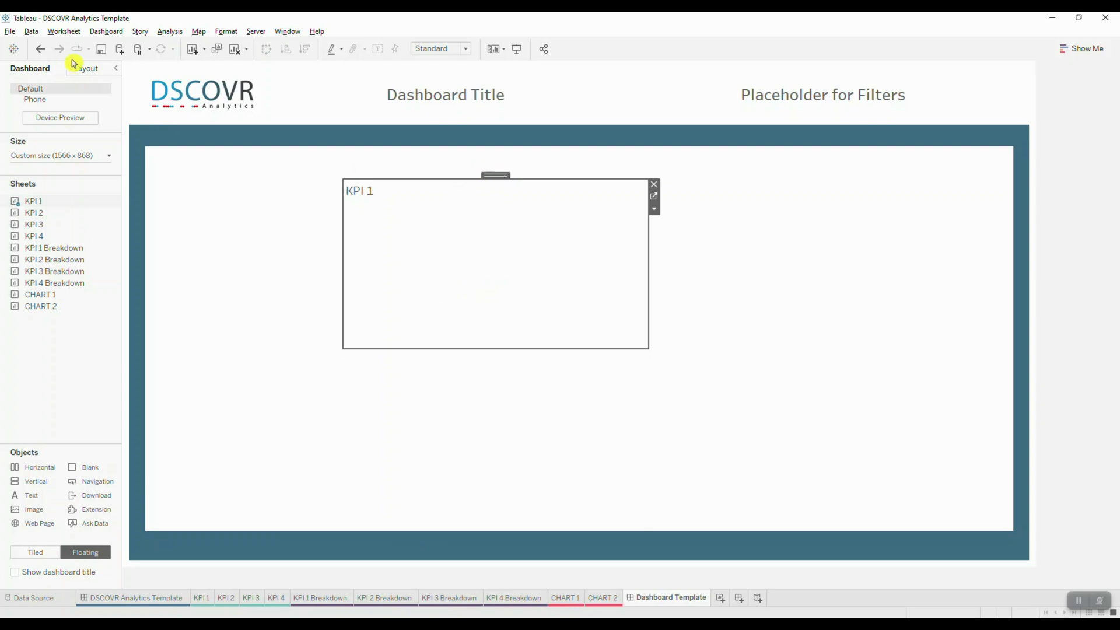
{"action": "left_click", "coordinate": [82, 76]}
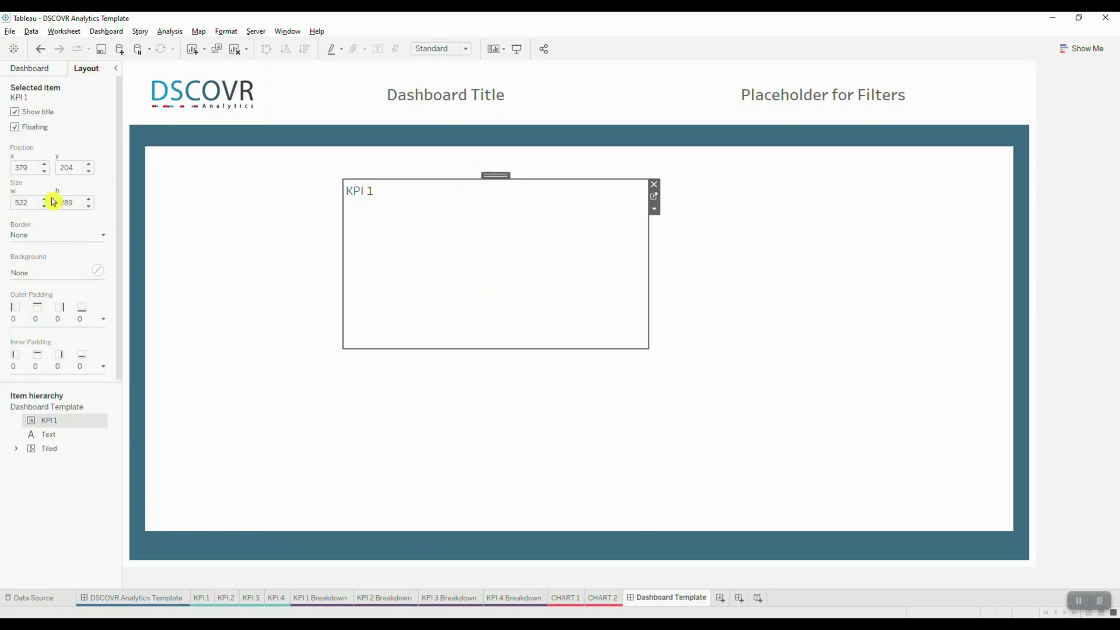
{"action": "left_click_drag", "start_coordinate": [35, 204], "coordinate": [6, 201]}
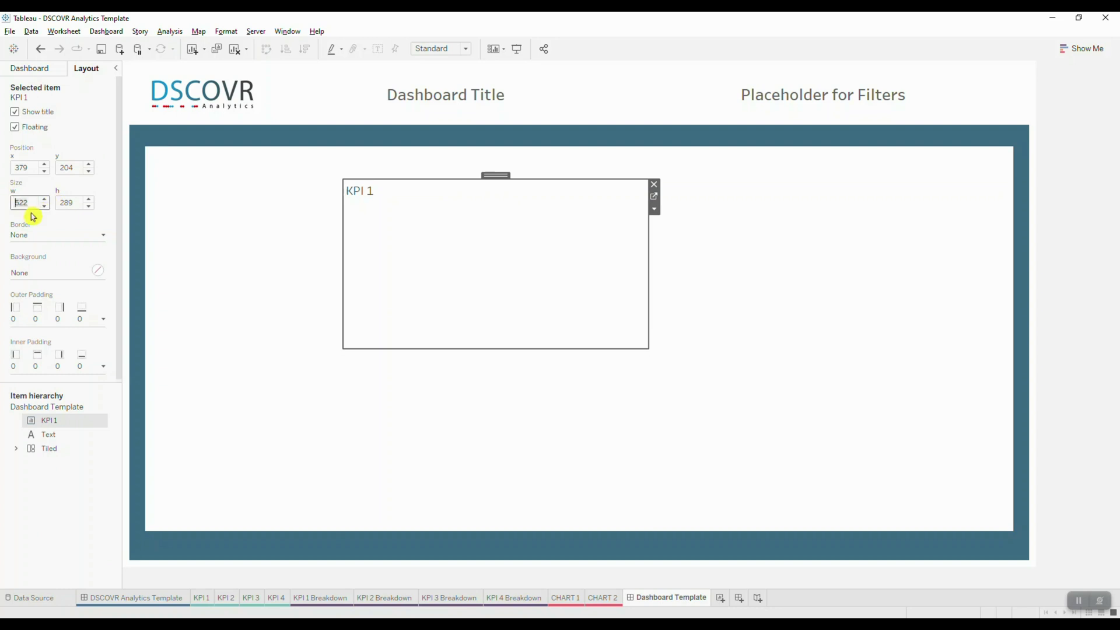
{"action": "type", "text": "311"}
{"action": "left_click", "coordinate": [60, 201]}
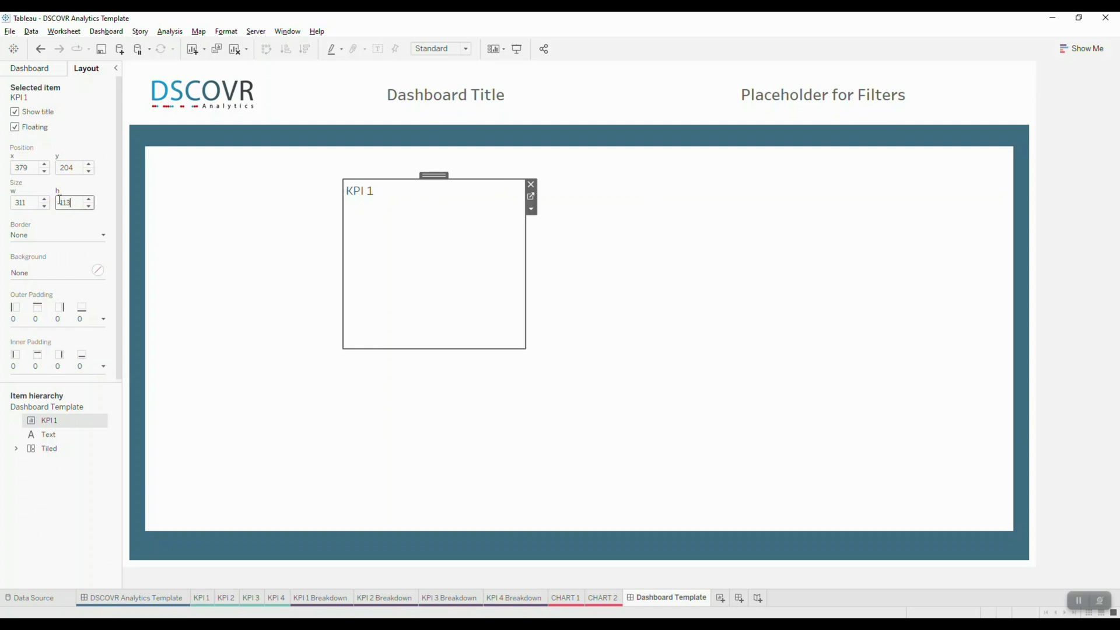
{"action": "key", "text": "Return"}
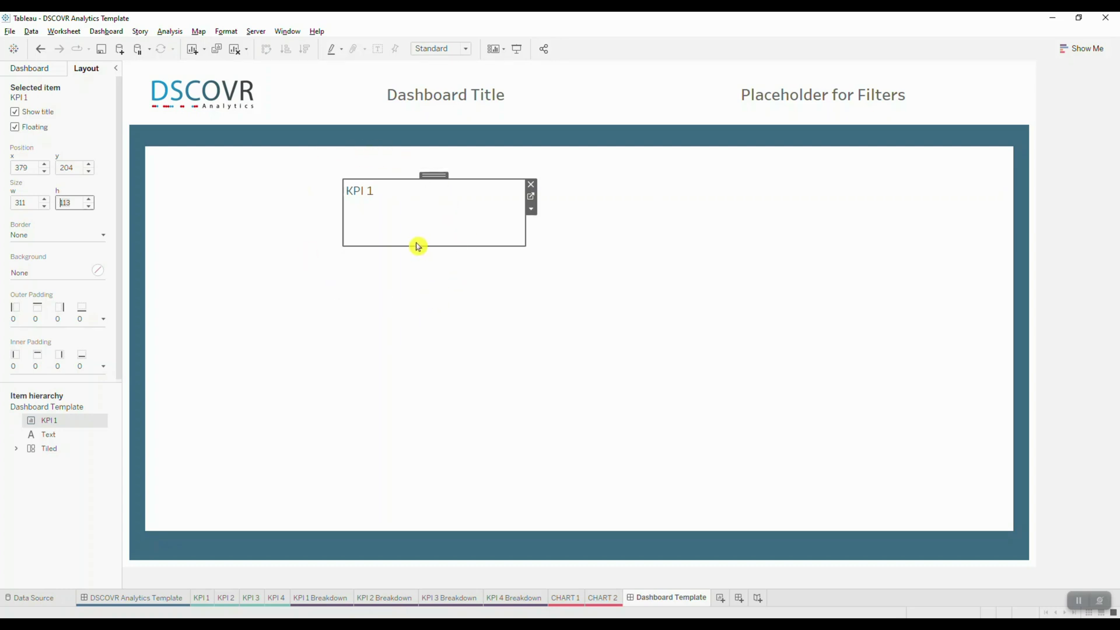
Give KPI 1 a dotted border.
{"action": "left_click", "coordinate": [103, 239]}
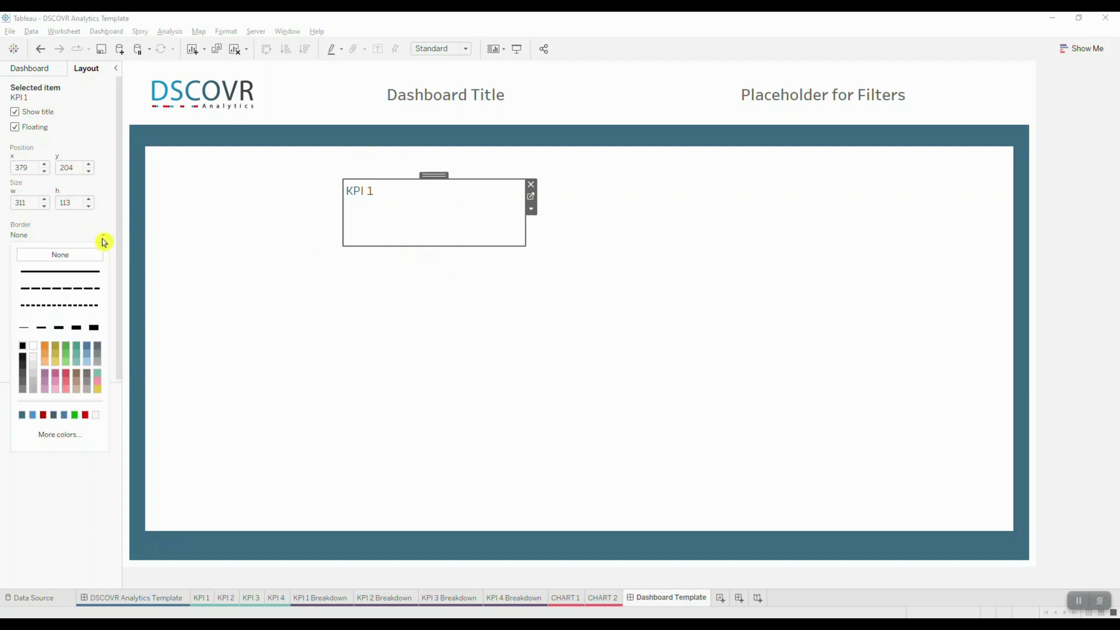
{"action": "left_click", "coordinate": [69, 309]}
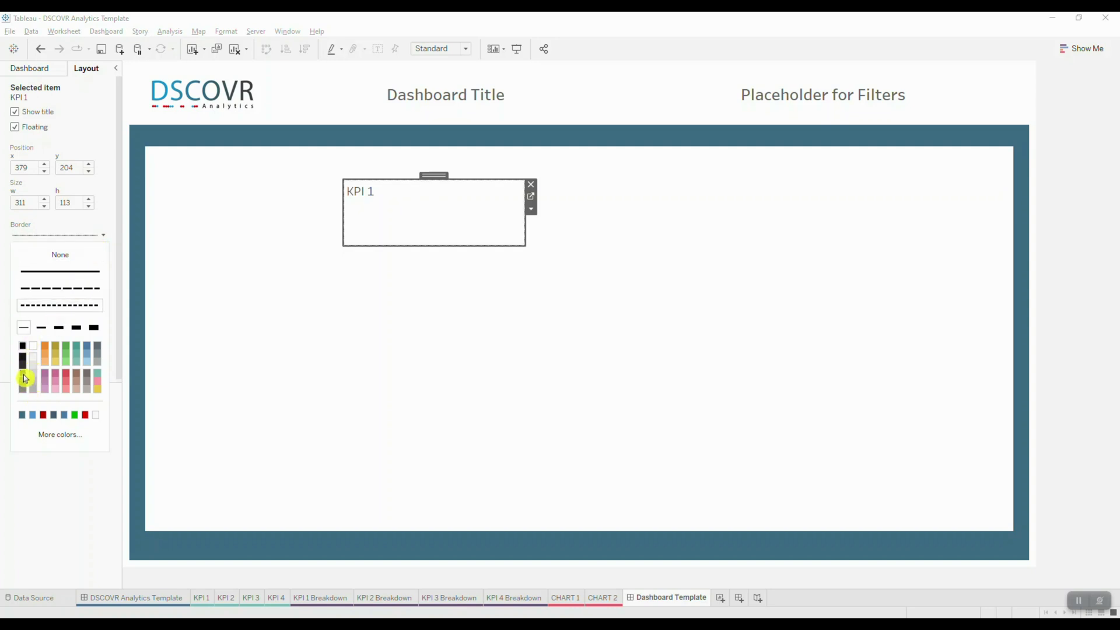
{"action": "left_click", "coordinate": [554, 358]}
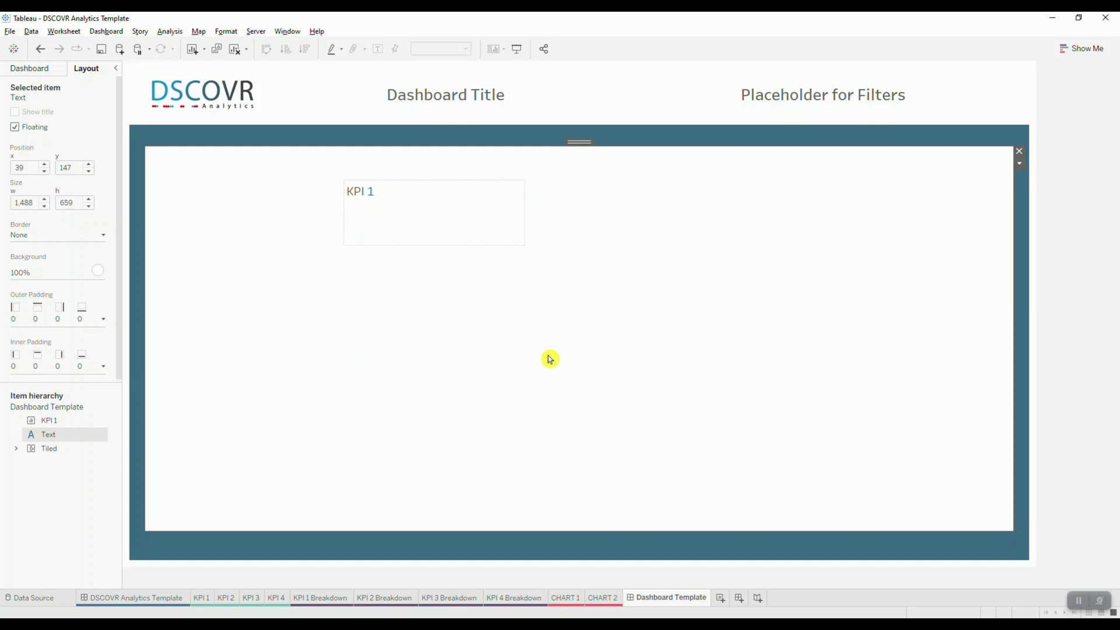
{"action": "left_click", "coordinate": [28, 69]}
Float KPI 1 Breakdown just below KPI 1 at 311 x 150.
{"action": "mouse_move", "coordinate": [78, 262]}
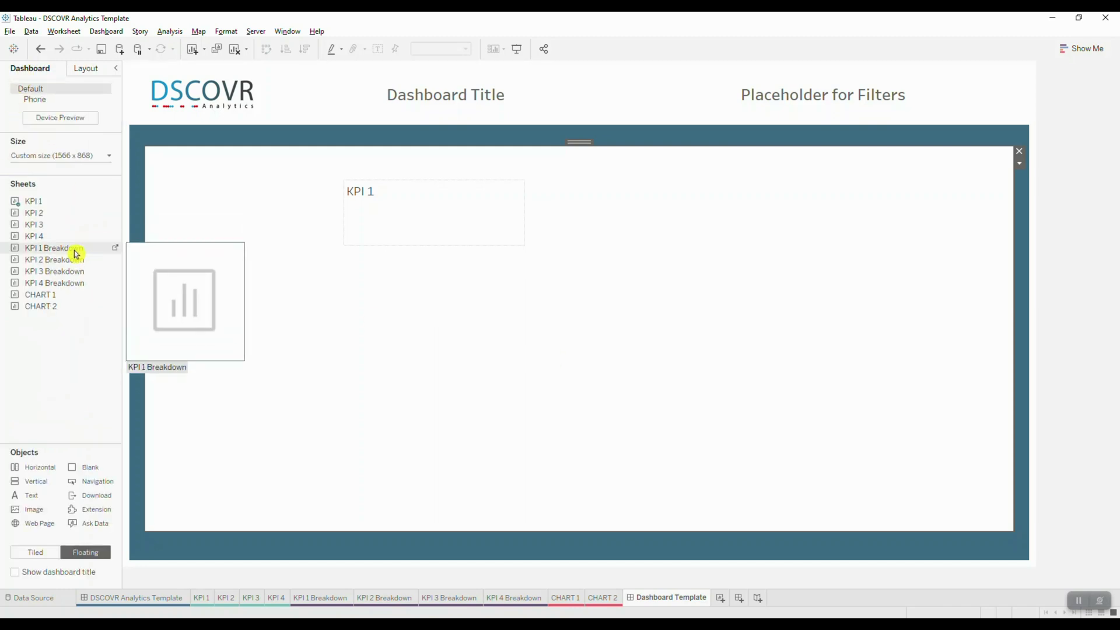
{"action": "left_click_drag", "start_coordinate": [58, 250], "coordinate": [344, 253]}
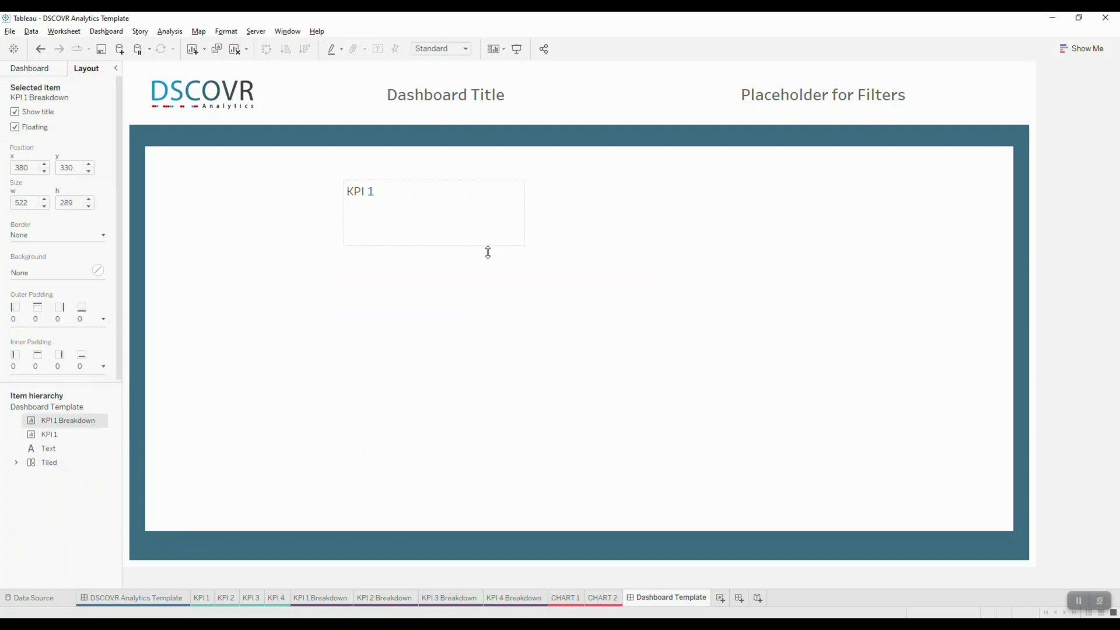
{"action": "left_click_drag", "start_coordinate": [488, 252], "coordinate": [488, 251]}
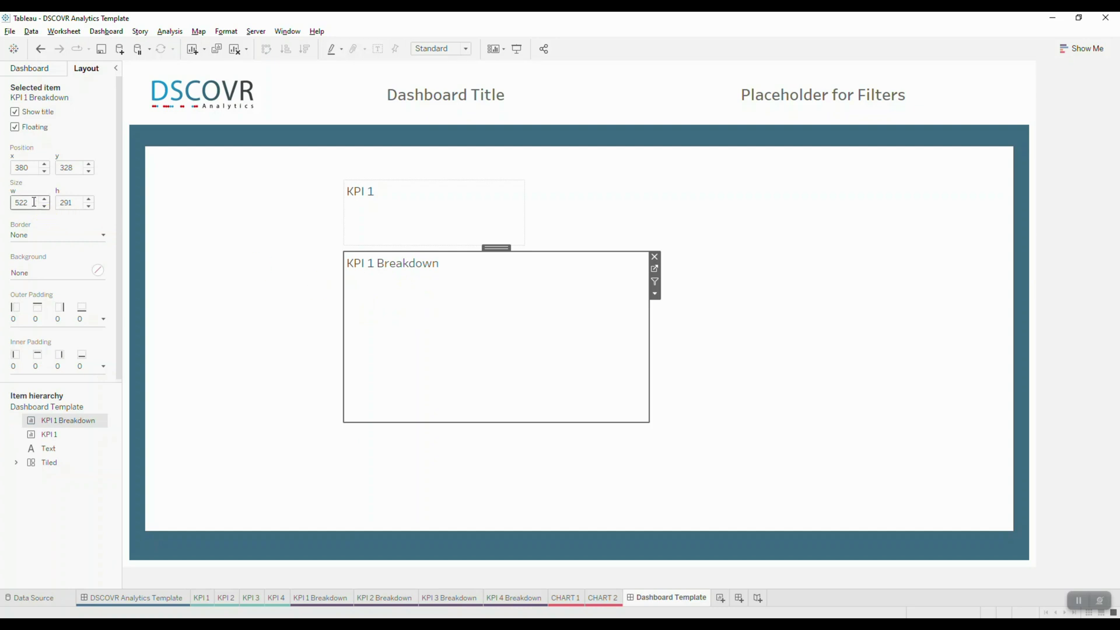
{"action": "left_click_drag", "start_coordinate": [34, 202], "coordinate": [12, 207]}
{"action": "type", "text": "311"}
{"action": "left_click_drag", "start_coordinate": [73, 202], "coordinate": [57, 203]}
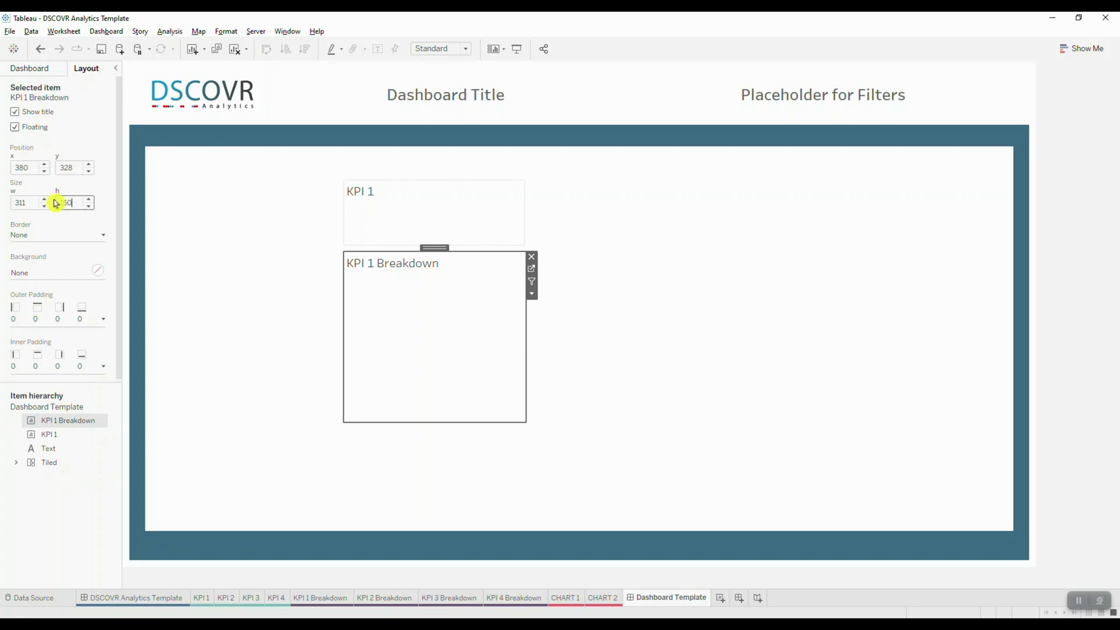
{"action": "type", "text": "150"}
{"action": "key", "text": "Return"}
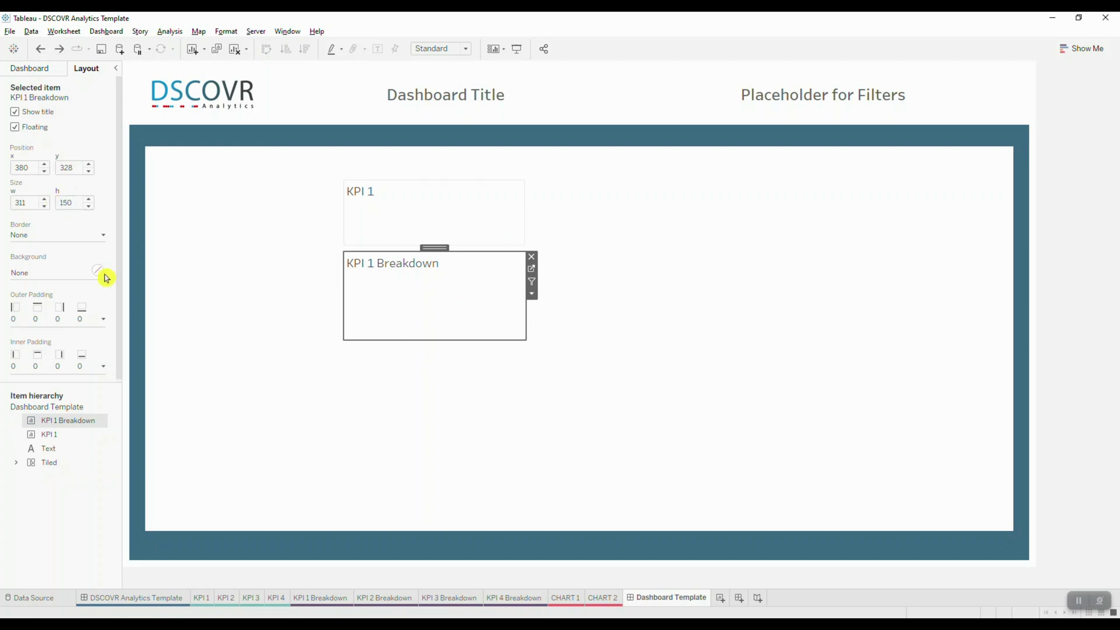
Give KPI 1 Breakdown a dotted light grey border.
{"action": "left_click", "coordinate": [82, 234]}
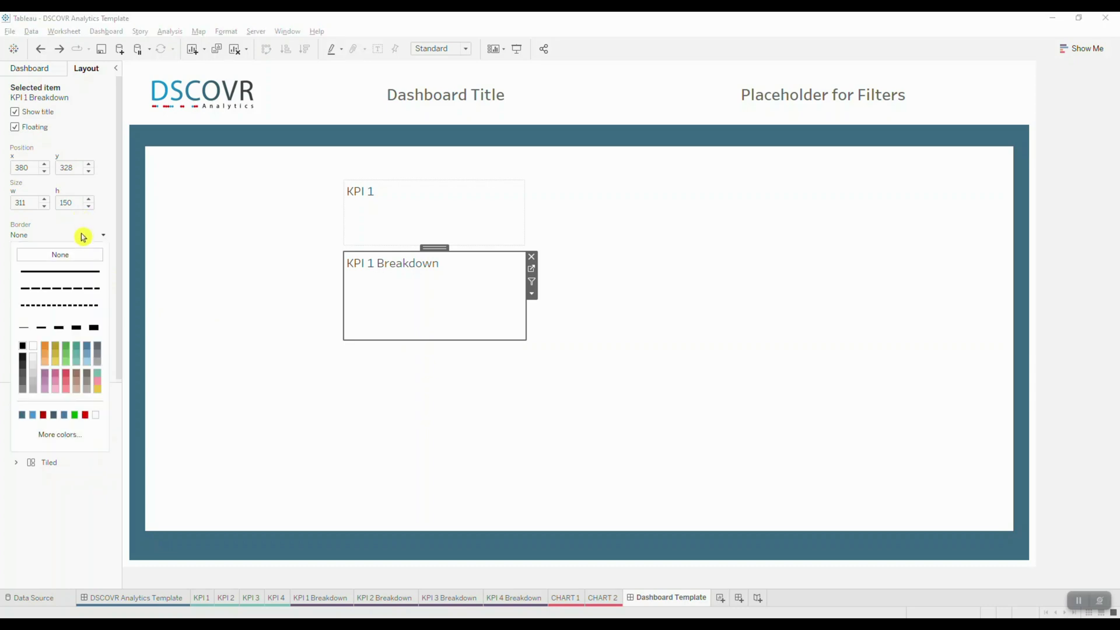
{"action": "left_click", "coordinate": [73, 314]}
{"action": "left_click", "coordinate": [34, 366]}
{"action": "left_click", "coordinate": [428, 442]}
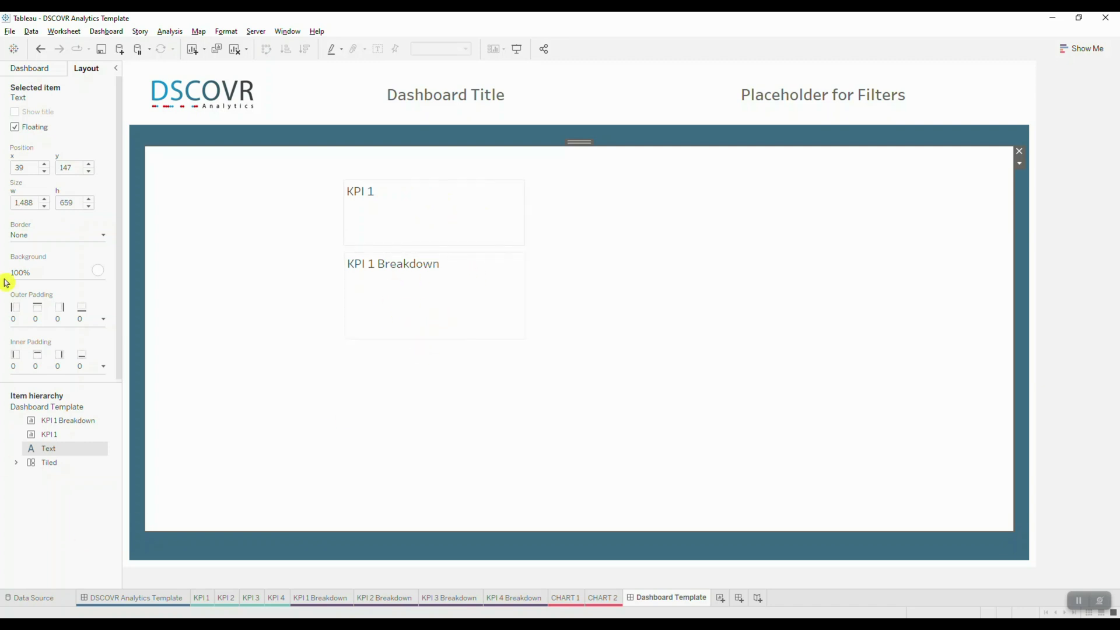
Add a floating text object with a dark teal background.
{"action": "left_click", "coordinate": [29, 70]}
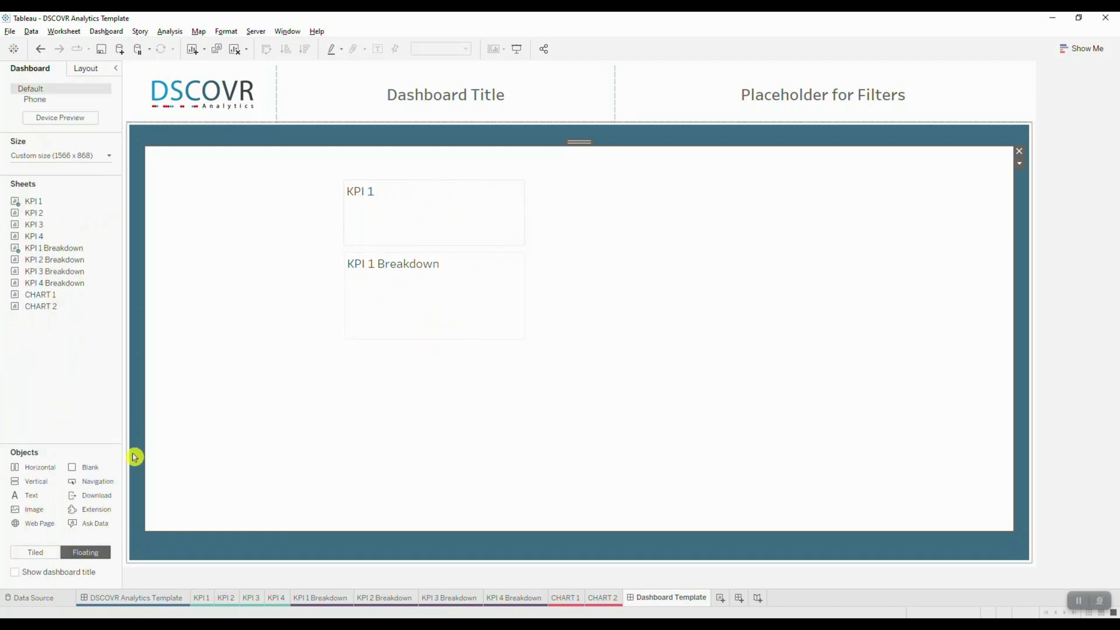
{"action": "left_click_drag", "start_coordinate": [29, 499], "coordinate": [342, 348]}
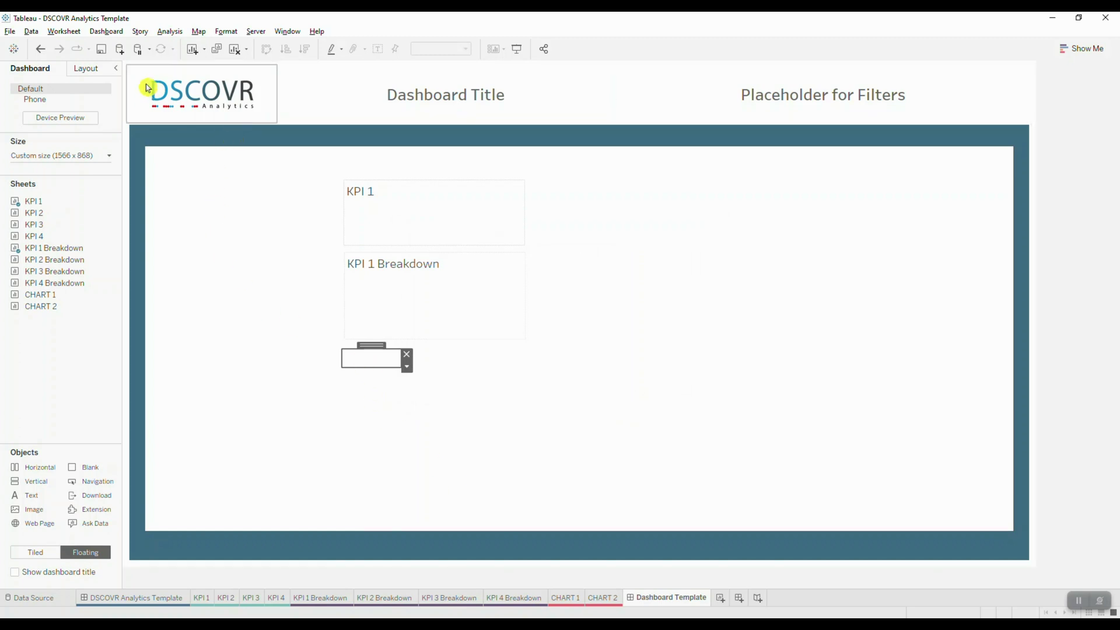
{"action": "left_click", "coordinate": [88, 72]}
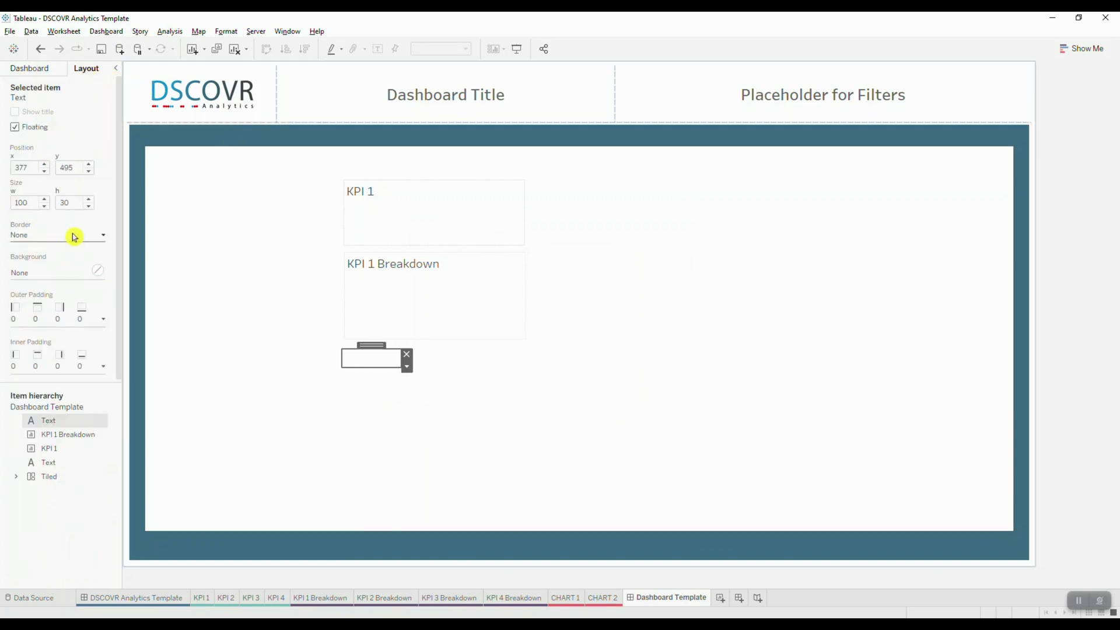
{"action": "left_click", "coordinate": [94, 271]}
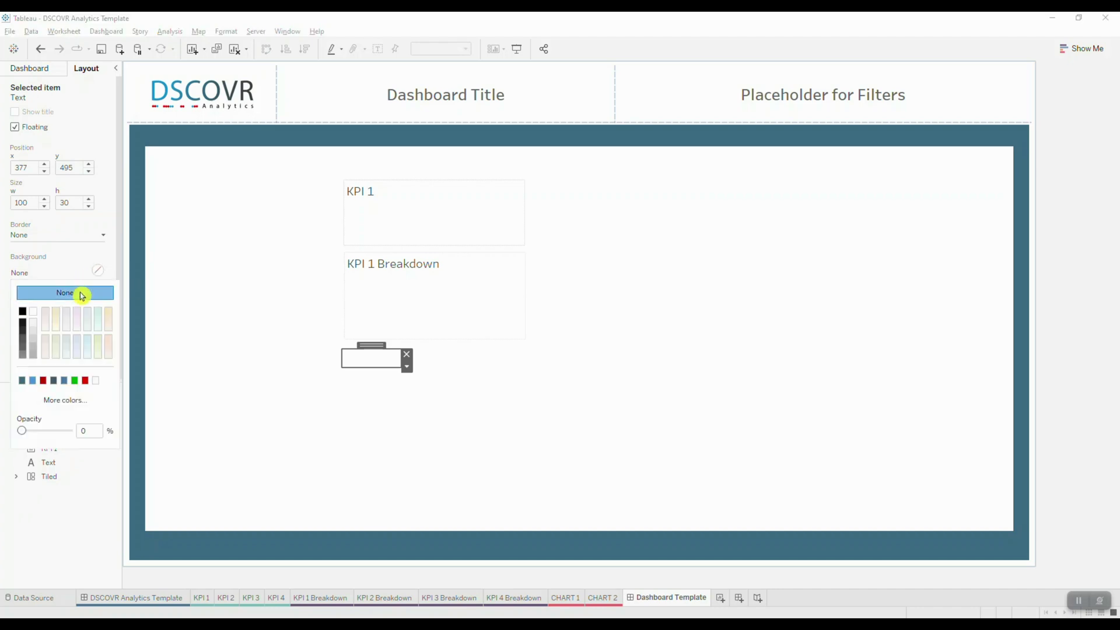
{"action": "left_click", "coordinate": [22, 382]}
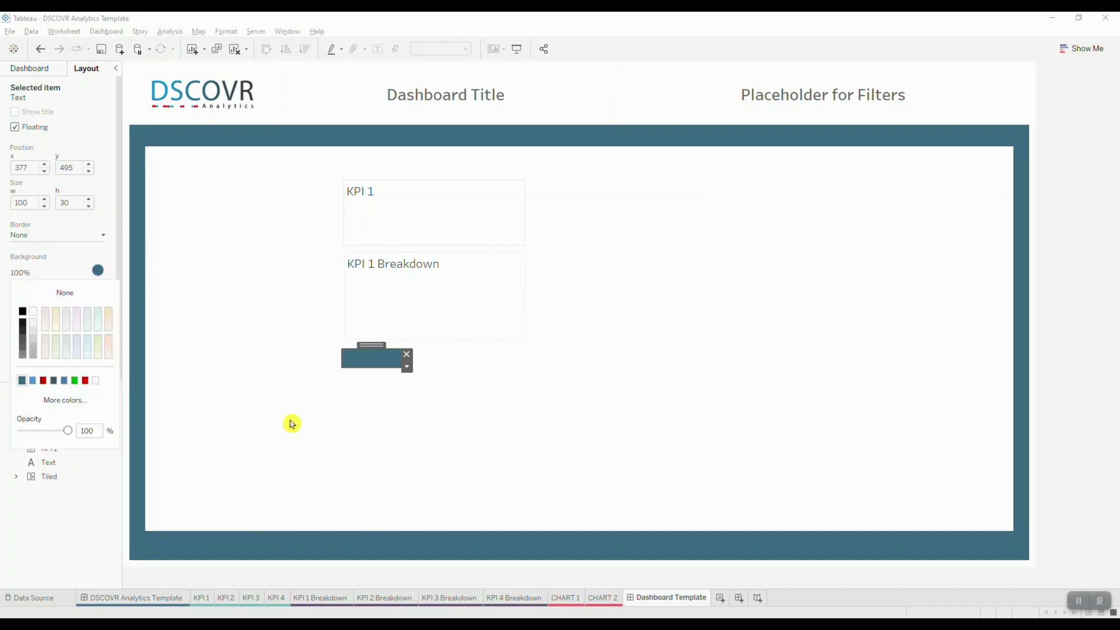
{"action": "left_click", "coordinate": [382, 362]}
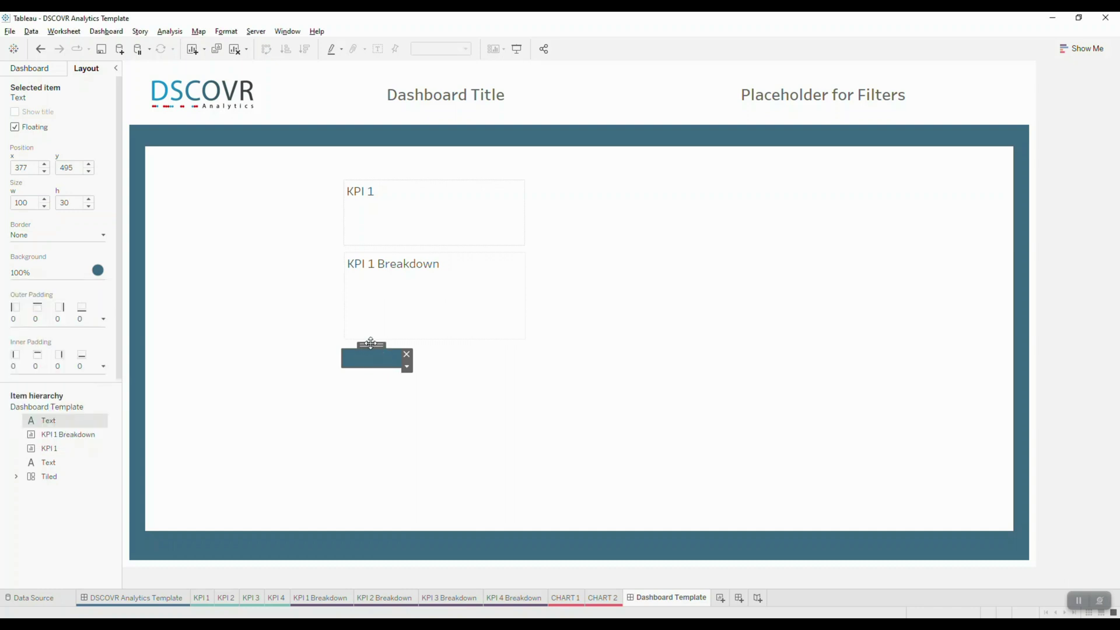
Resize the teal box to 311 x 3 and place it between KPI 1 and KPI 1 Breakdown.
{"action": "left_click", "coordinate": [340, 352]}
{"action": "type", "text": "311"}
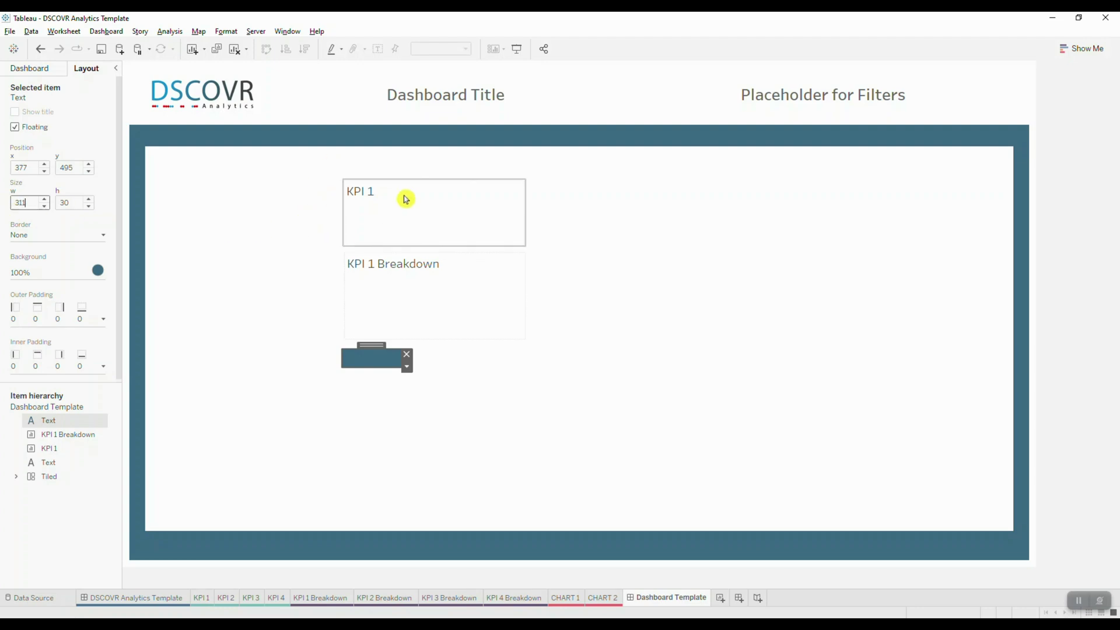
{"action": "left_click", "coordinate": [62, 204]}
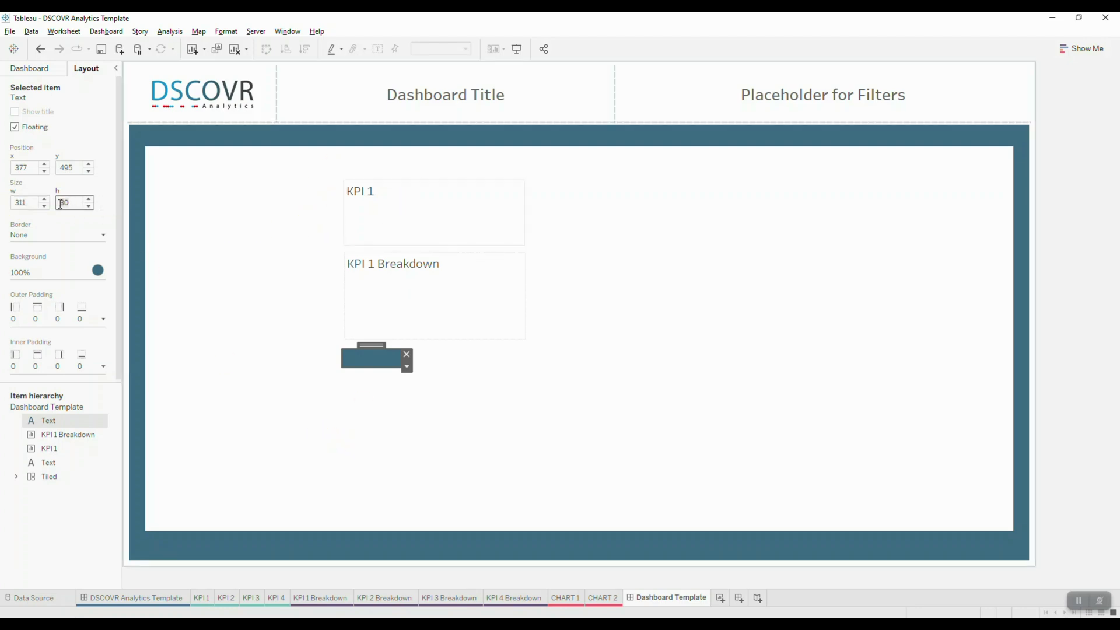
{"action": "type", "text": "3"}
{"action": "key", "text": "Return"}
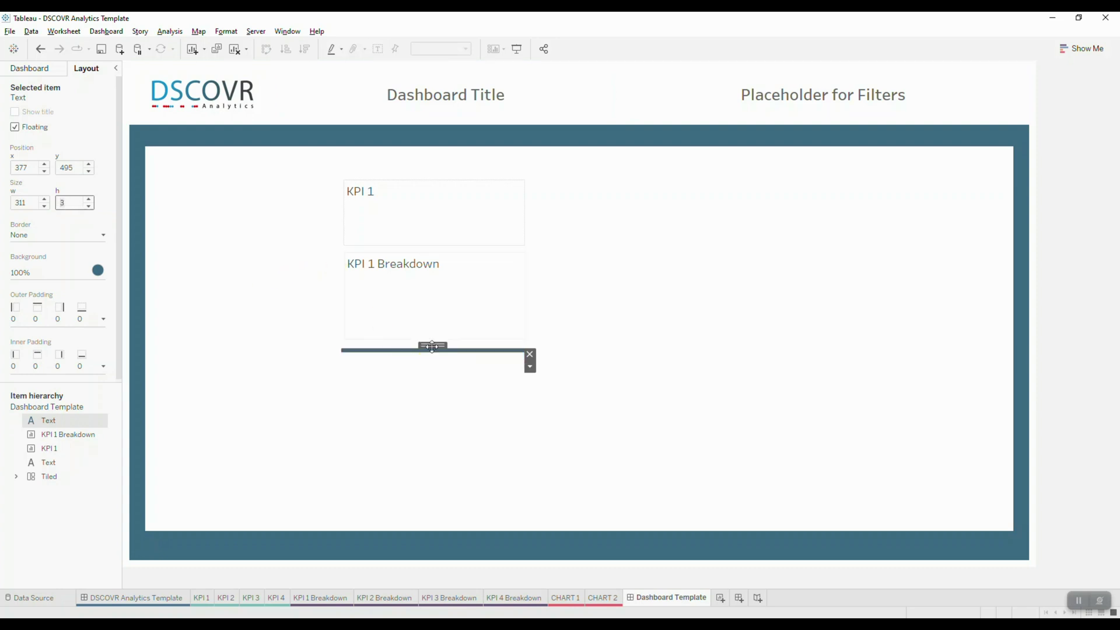
{"action": "left_click_drag", "start_coordinate": [432, 347], "coordinate": [432, 246]}
{"action": "left_click", "coordinate": [431, 265]}
{"action": "left_click", "coordinate": [478, 408]}
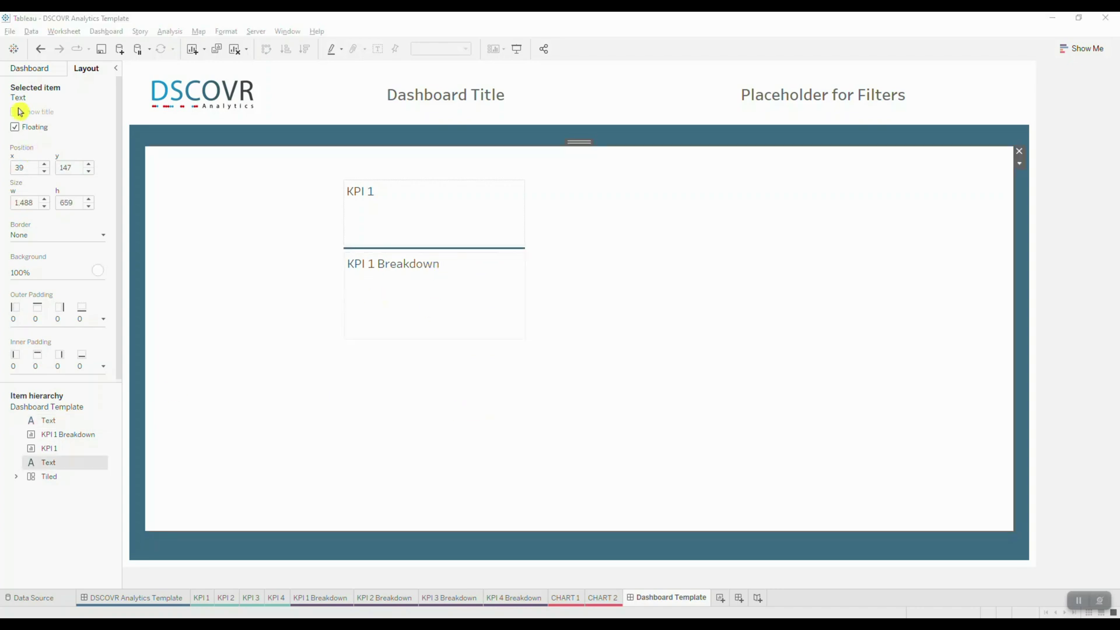
Add a dark teal floating text bar and stretch it across the dashboard width.
{"action": "left_click", "coordinate": [16, 71]}
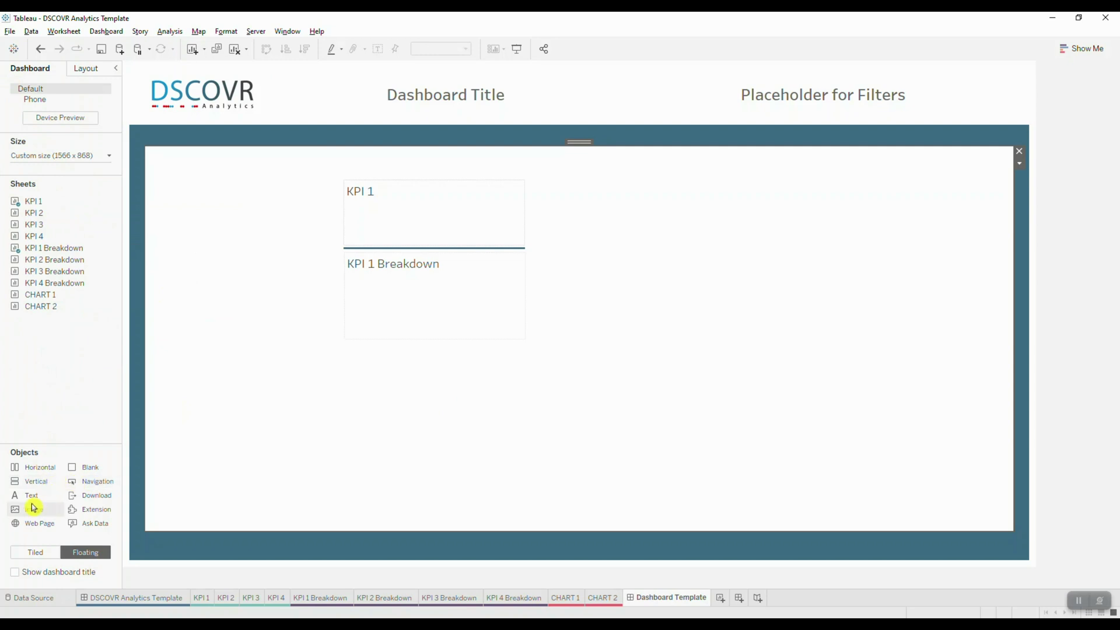
{"action": "left_click_drag", "start_coordinate": [26, 497], "coordinate": [341, 345]}
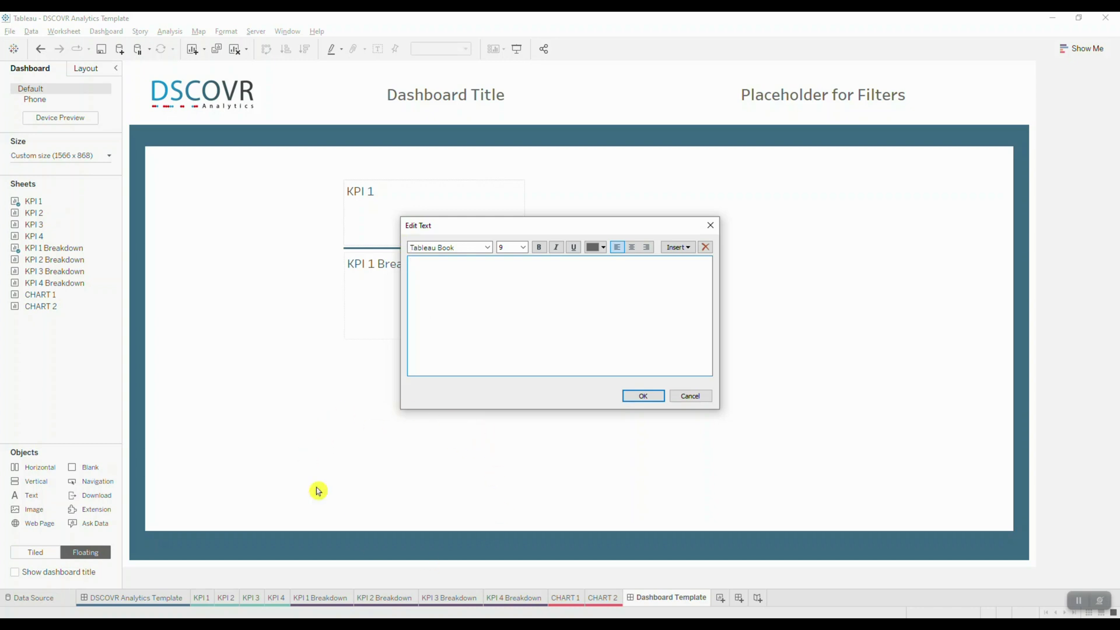
{"action": "left_click", "coordinate": [643, 397]}
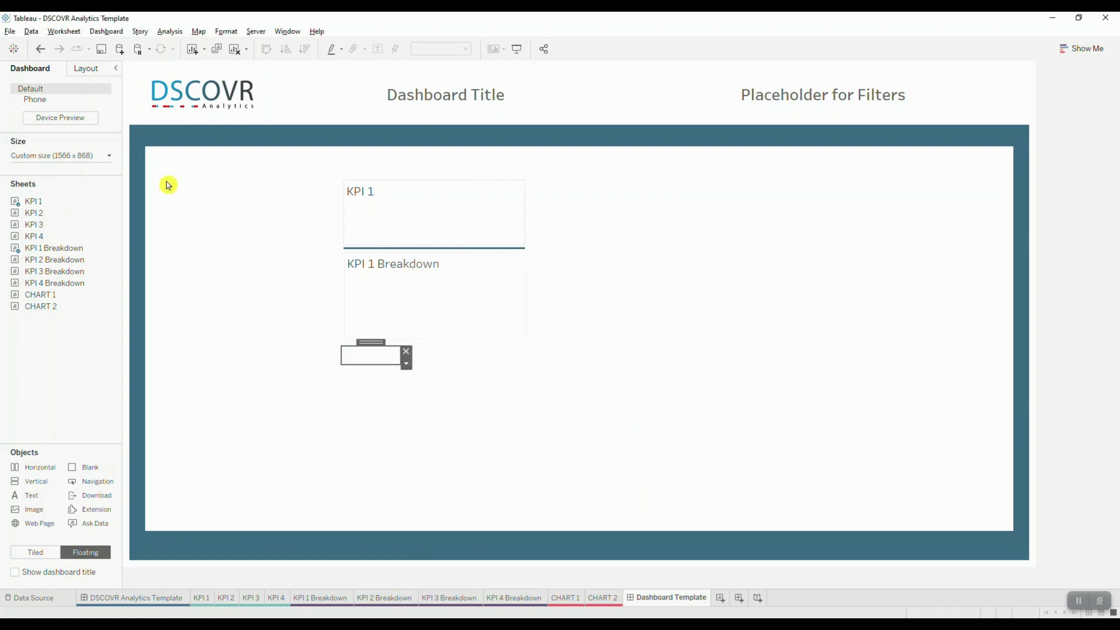
{"action": "left_click", "coordinate": [86, 68]}
{"action": "left_click", "coordinate": [94, 272]}
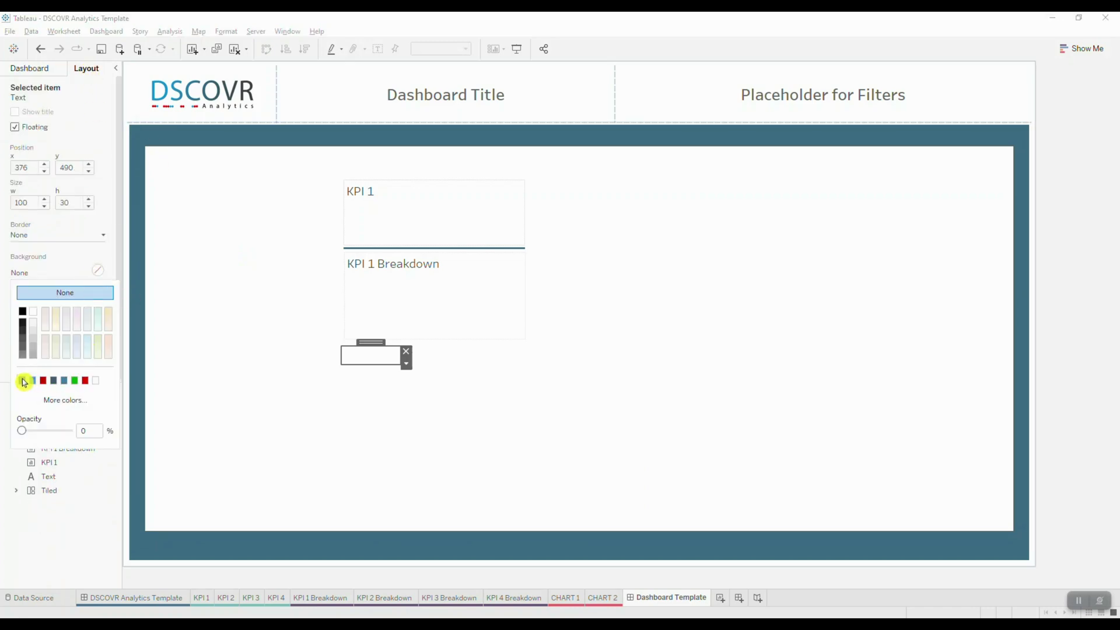
{"action": "left_click", "coordinate": [24, 381]}
{"action": "left_click", "coordinate": [401, 356]}
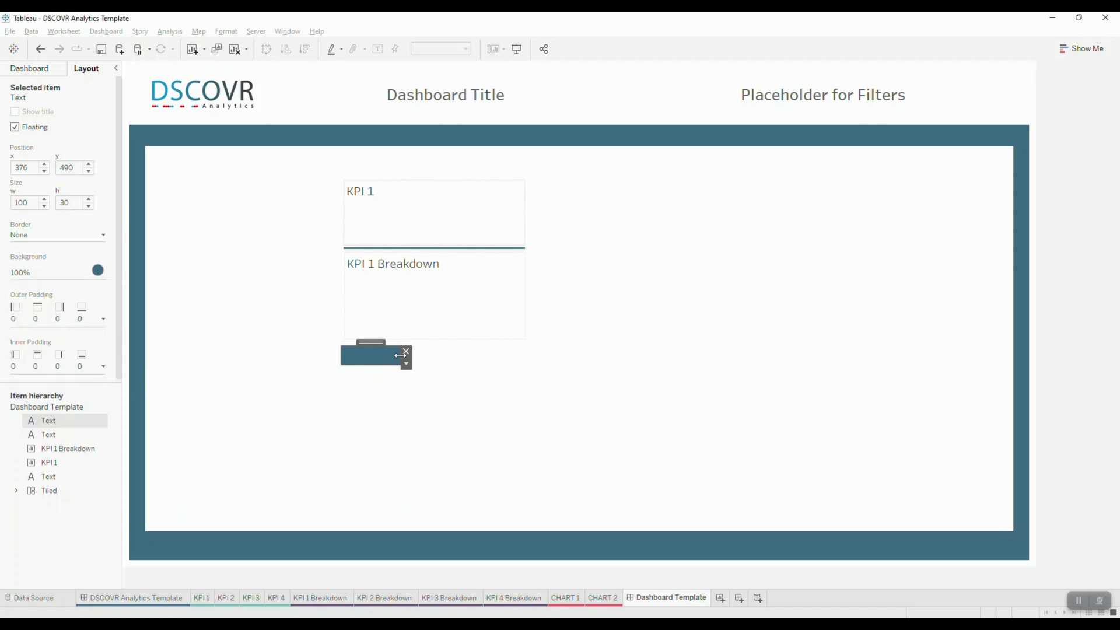
{"action": "left_click_drag", "start_coordinate": [402, 356], "coordinate": [930, 344]}
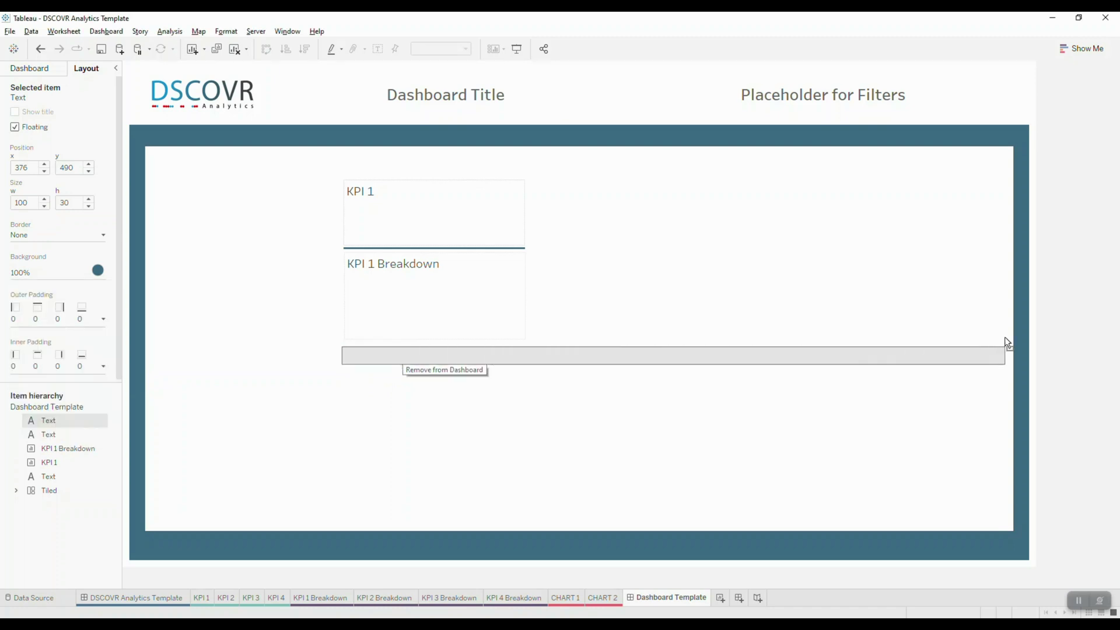
{"action": "left_click_drag", "start_coordinate": [1007, 344], "coordinate": [1009, 345]}
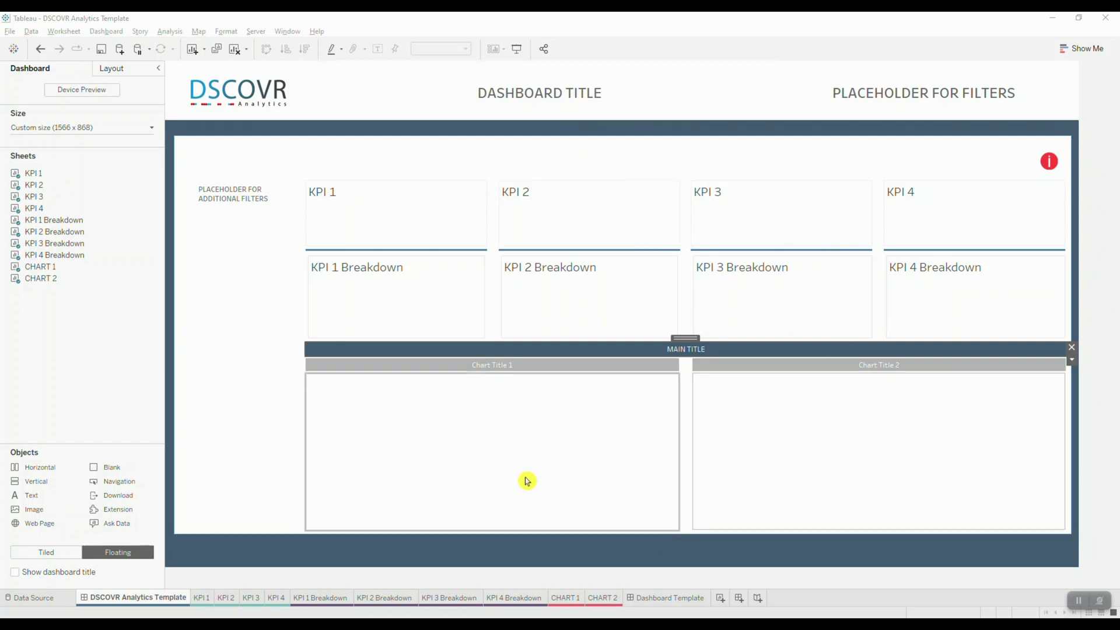
Copy the DSCOVR Analytics Template dashboard and switch to the Use with Template workbook.
{"action": "right_click", "coordinate": [128, 602]}
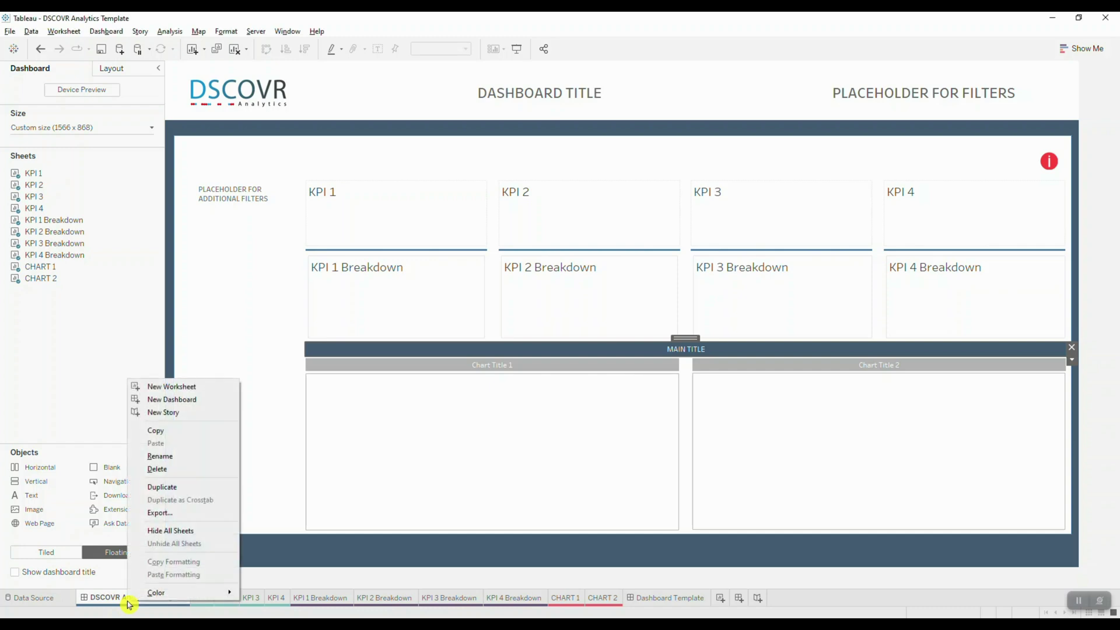
{"action": "left_click", "coordinate": [169, 432]}
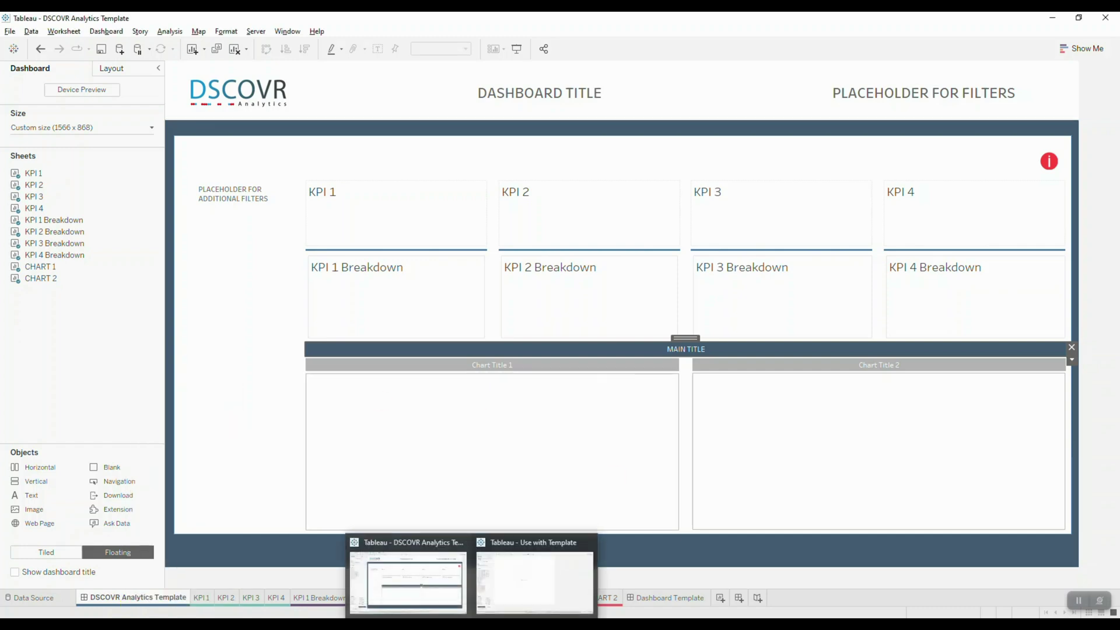
{"action": "left_click", "coordinate": [498, 600]}
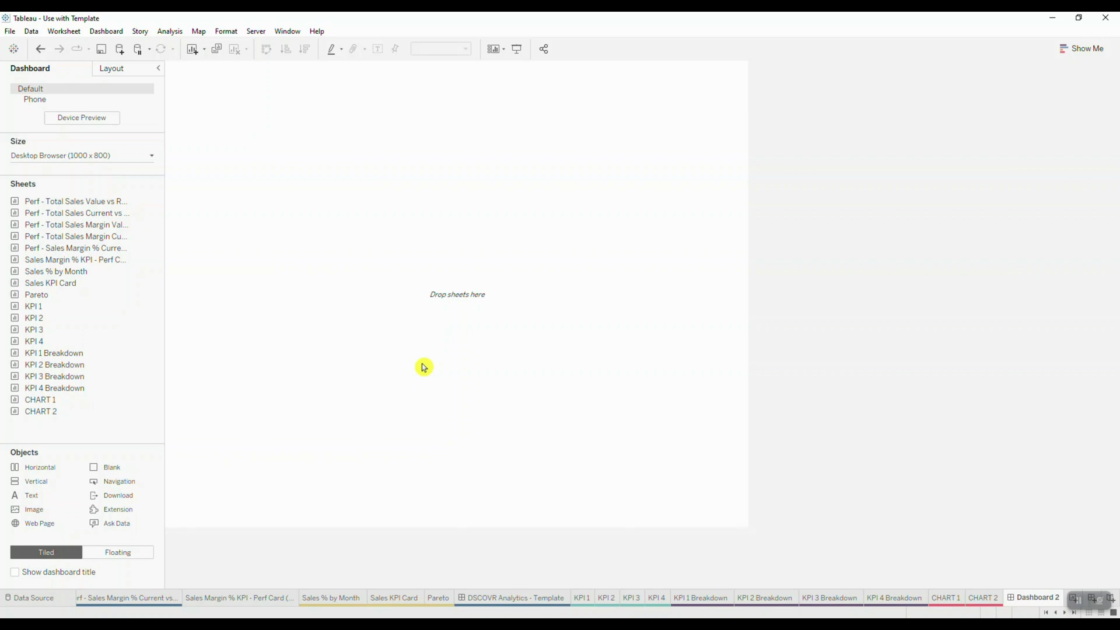
{"action": "right_click", "coordinate": [1049, 599]}
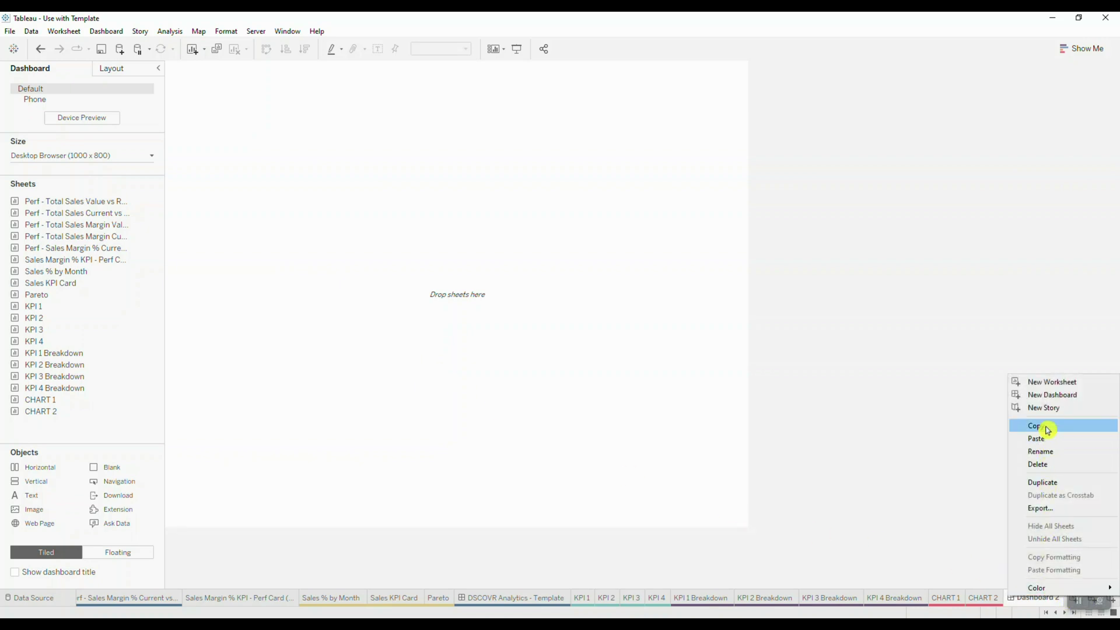
Paste the template into Dashboard 2 and swap the KPI 1 (2) placeholder for Sales KPI Card.
{"action": "left_click", "coordinate": [1062, 440]}
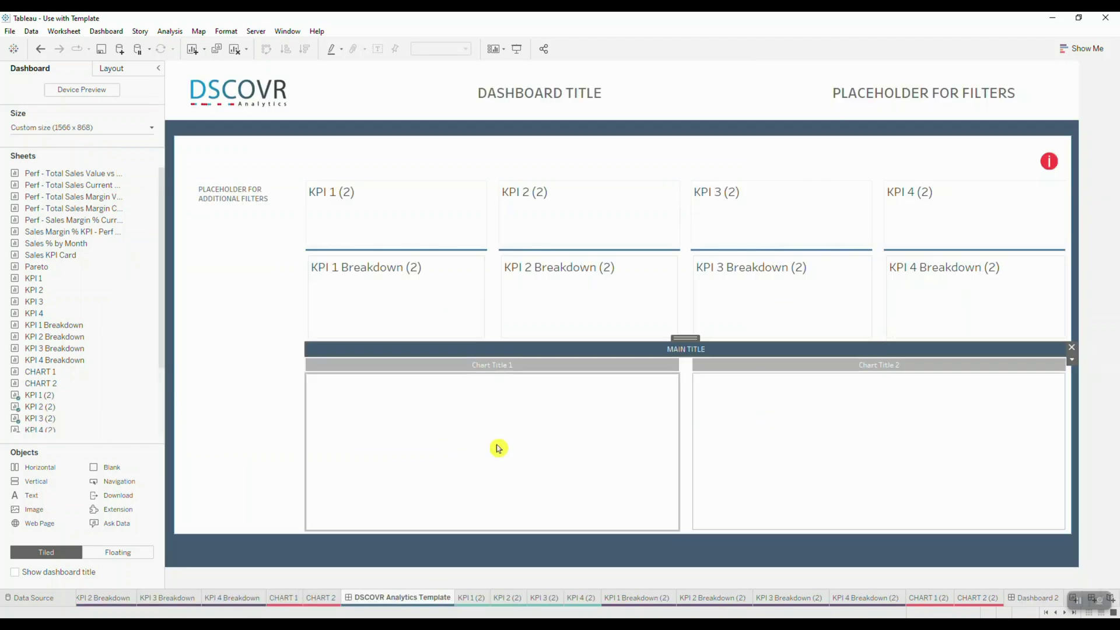
{"action": "left_click", "coordinate": [379, 214]}
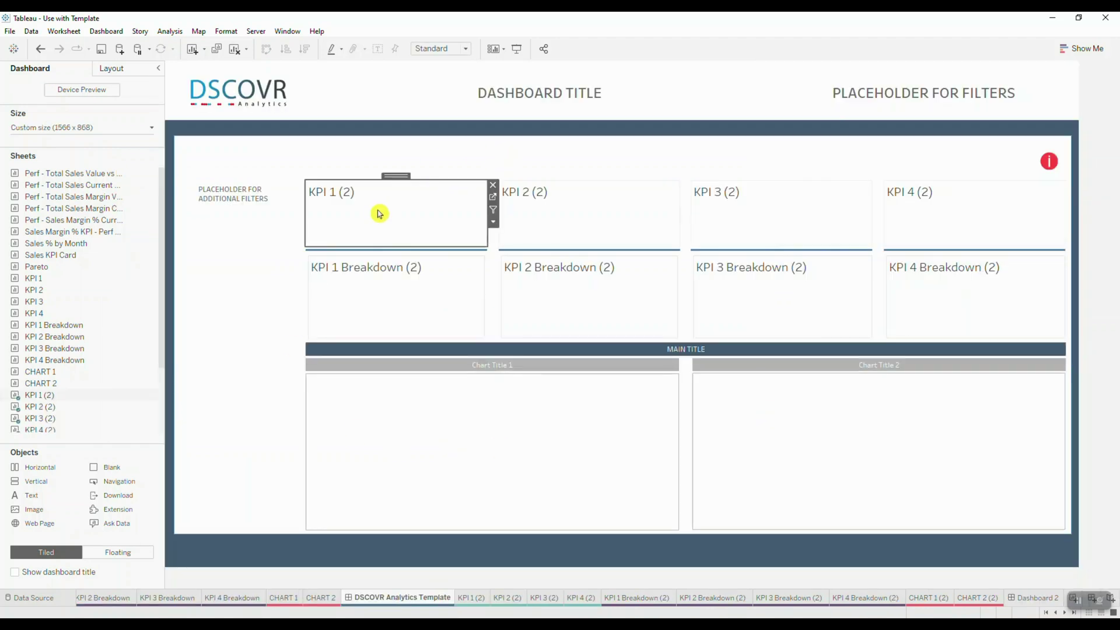
{"action": "mouse_move", "coordinate": [137, 272]}
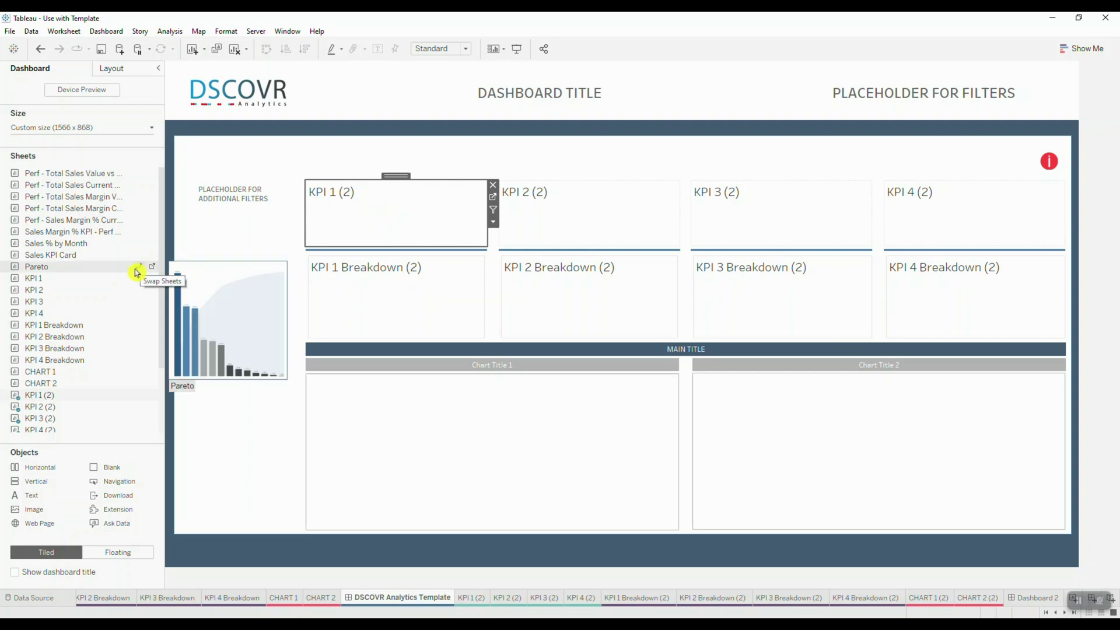
{"action": "mouse_move", "coordinate": [124, 248]}
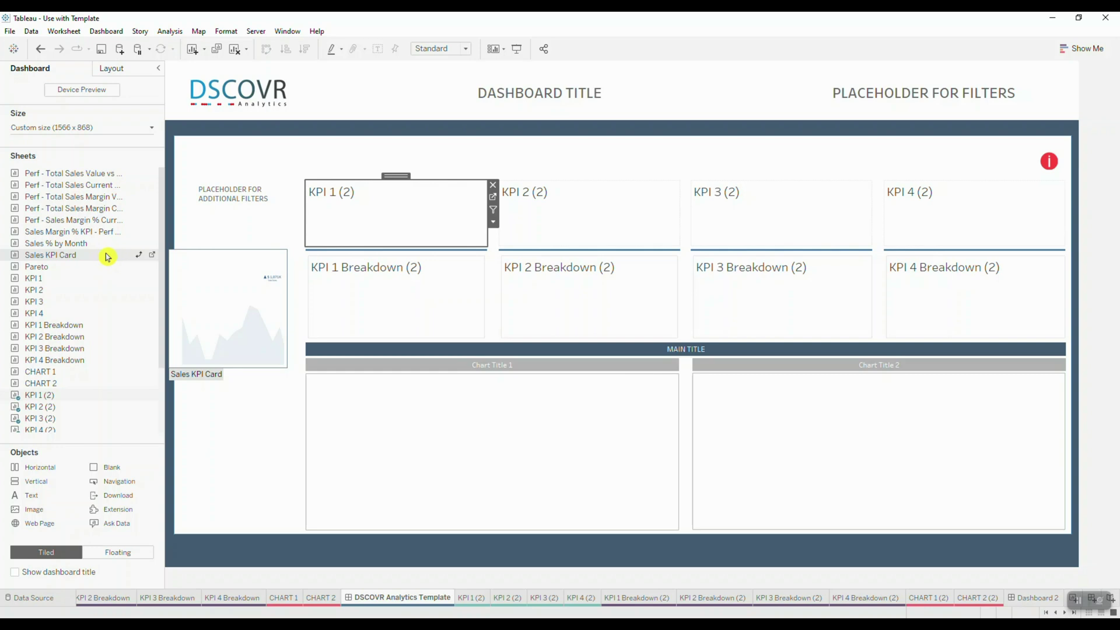
{"action": "left_click", "coordinate": [141, 259]}
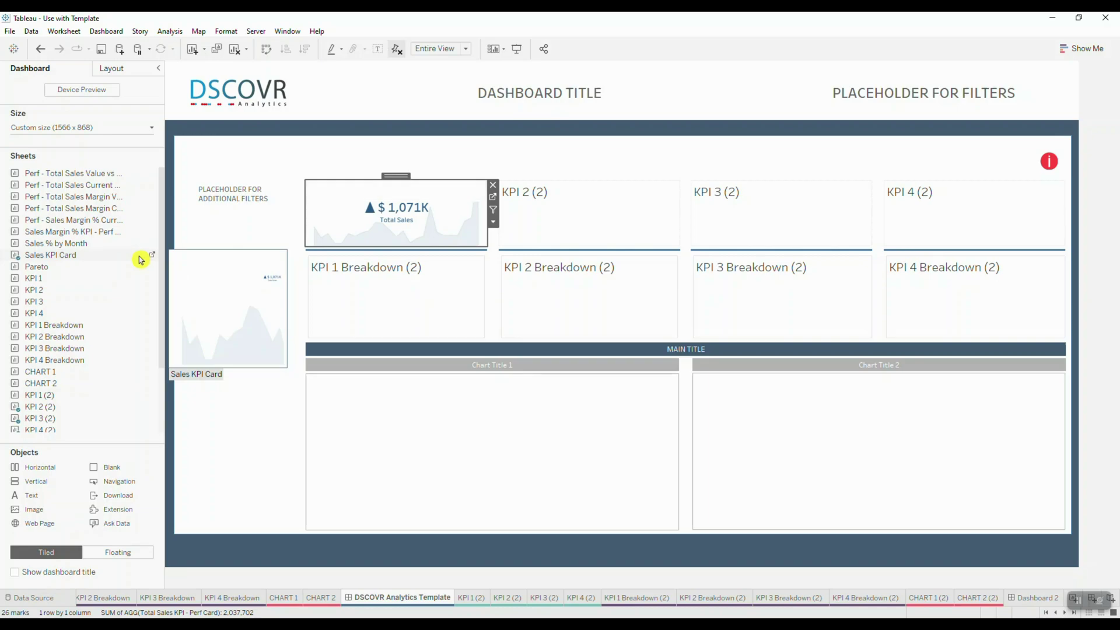